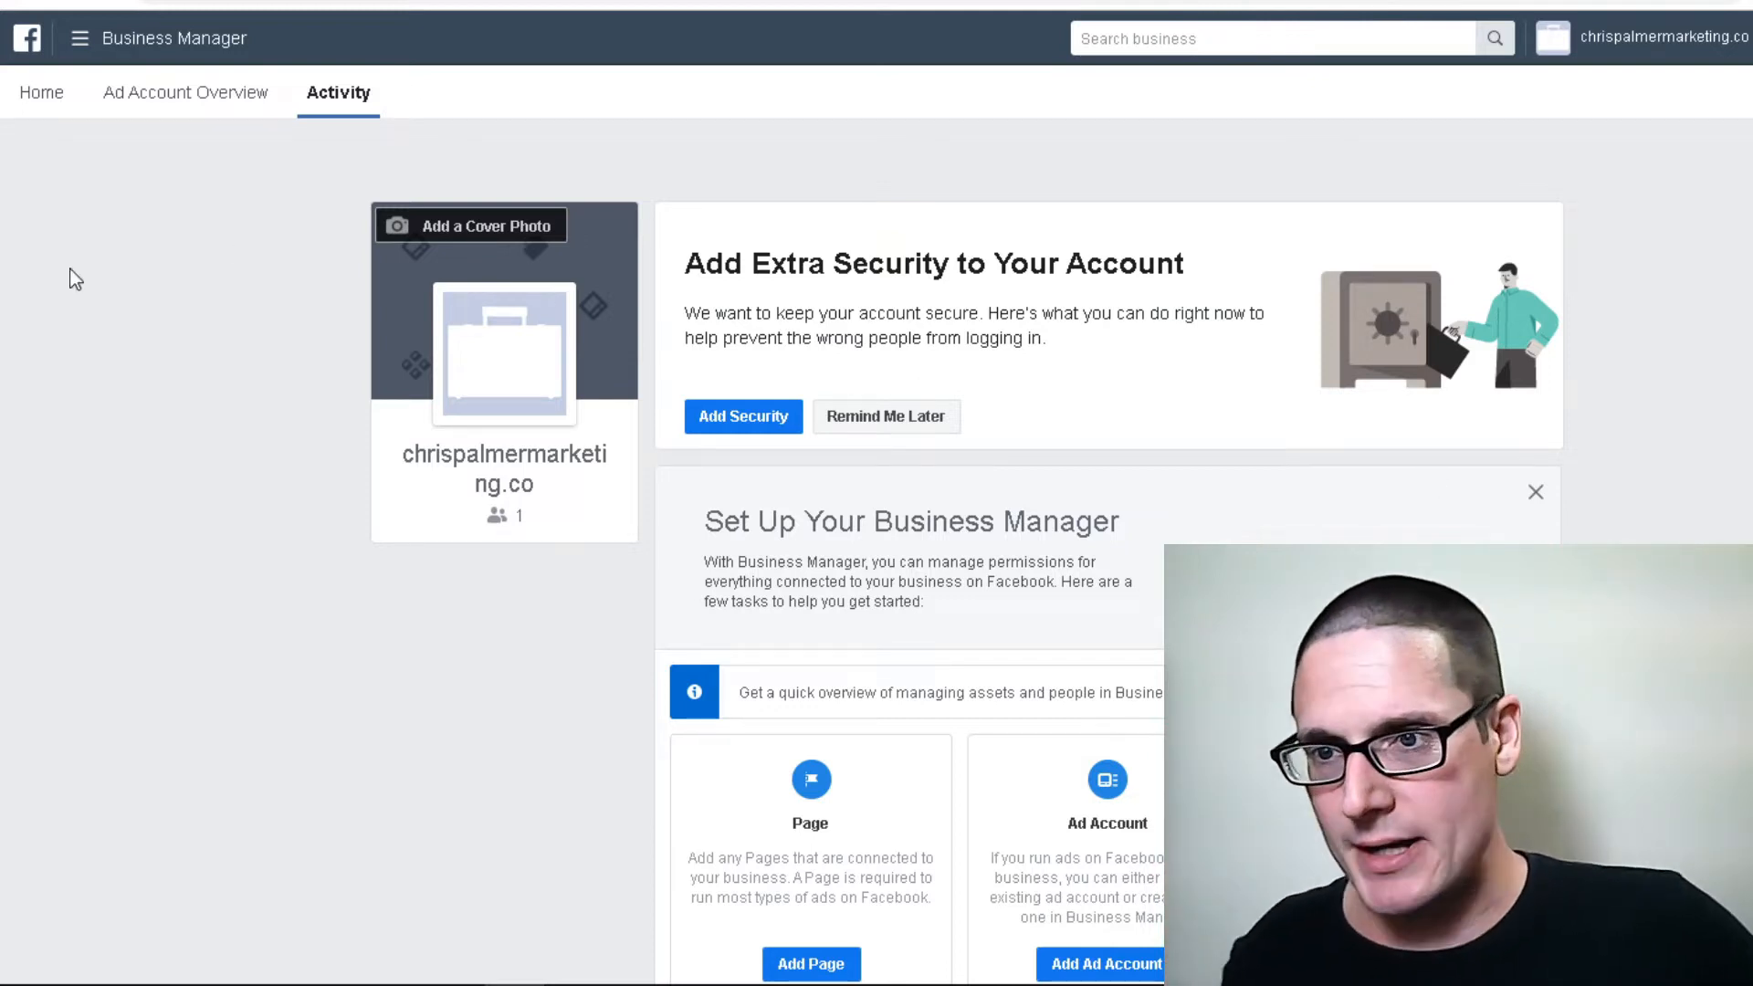
- Open the Pixels section of Events Manager and copy the Facebook pixel base code for manual installation on the website
click(77, 45)
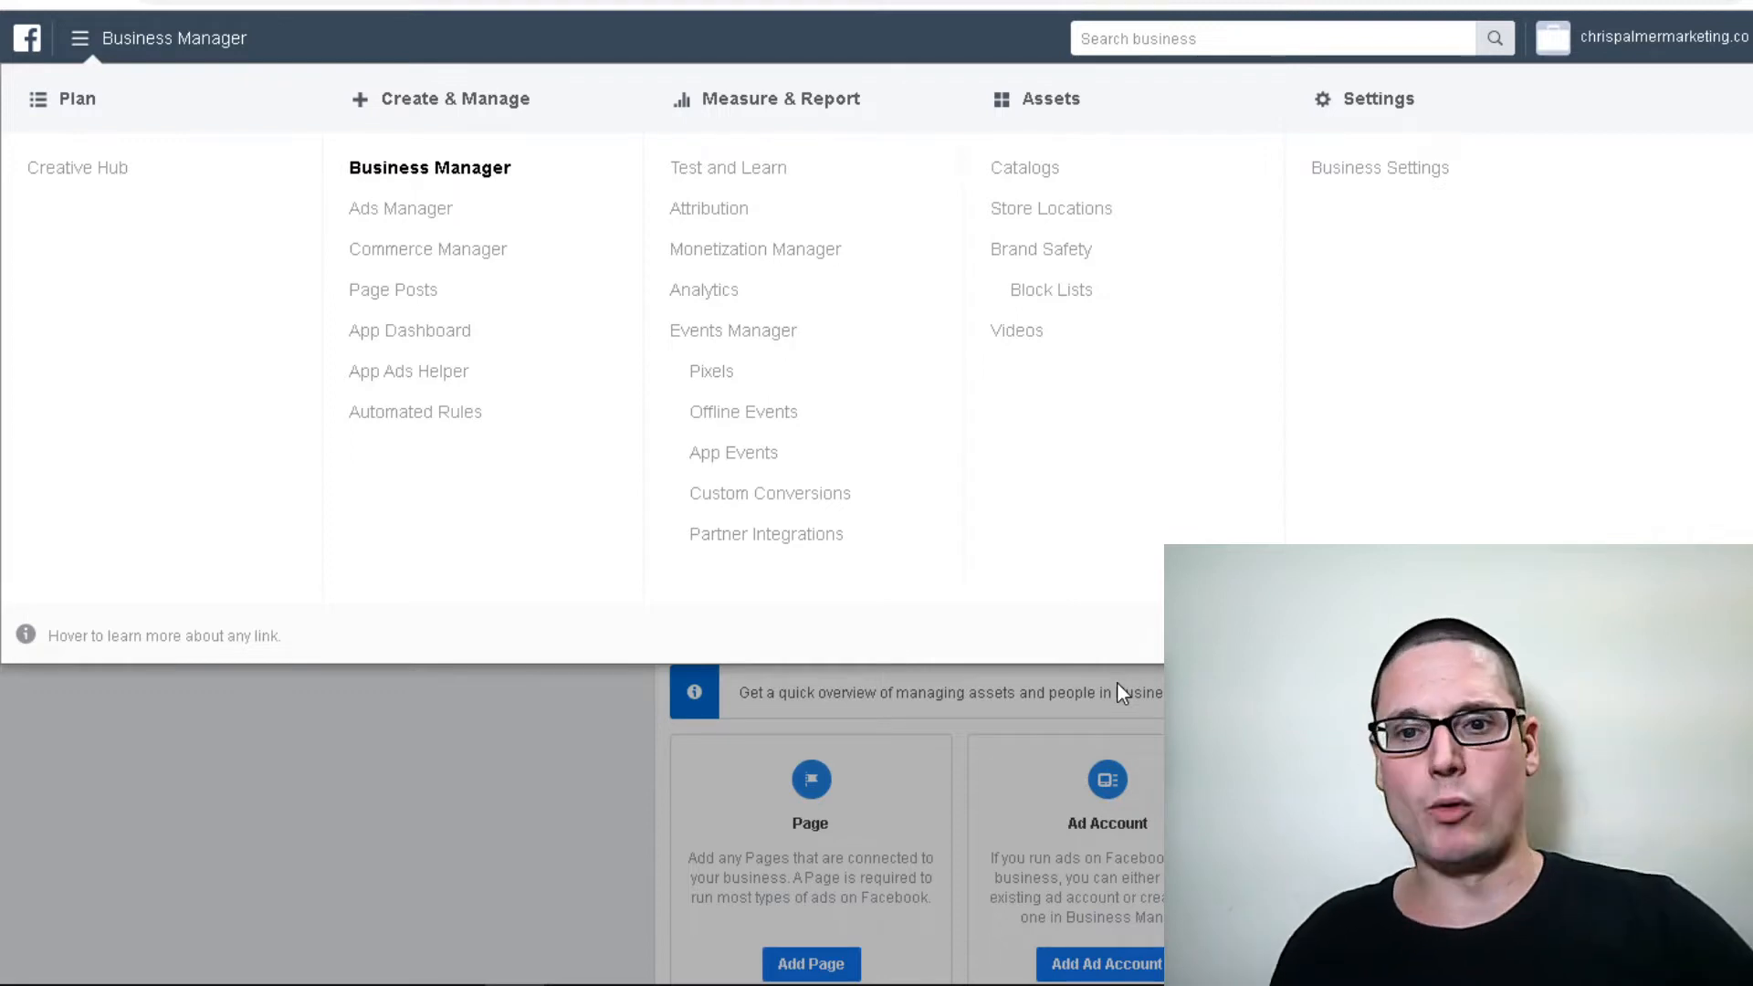
click(711, 372)
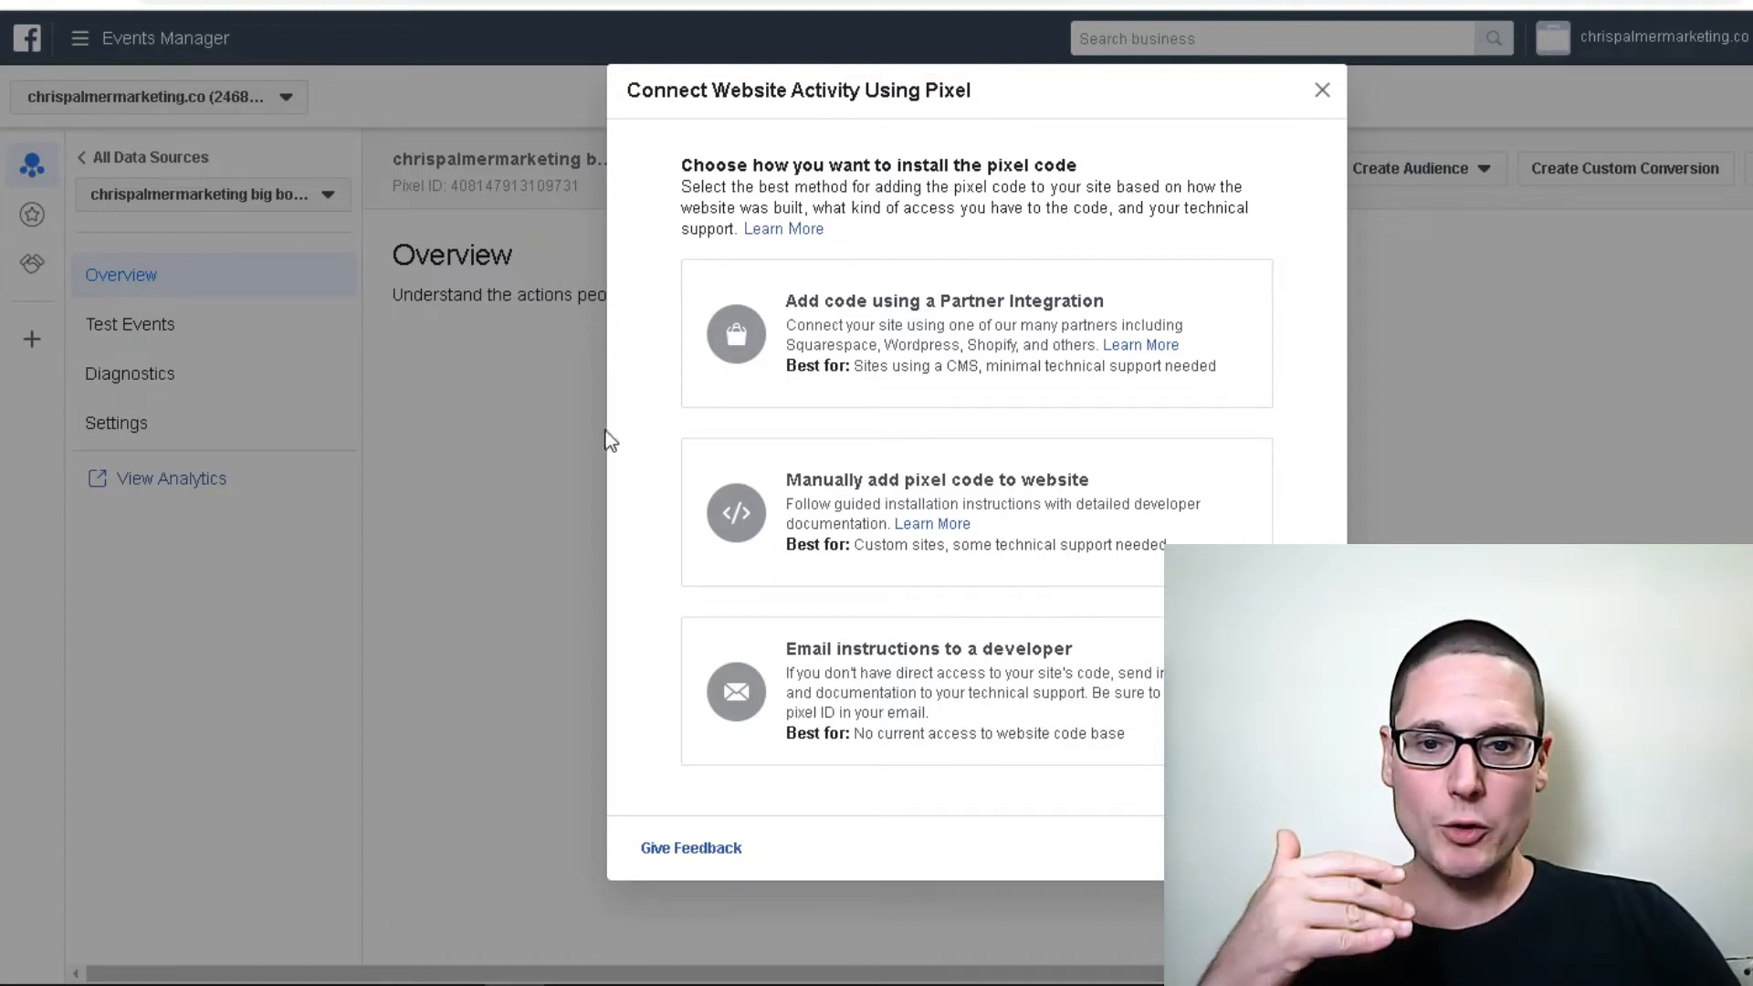
click(817, 513)
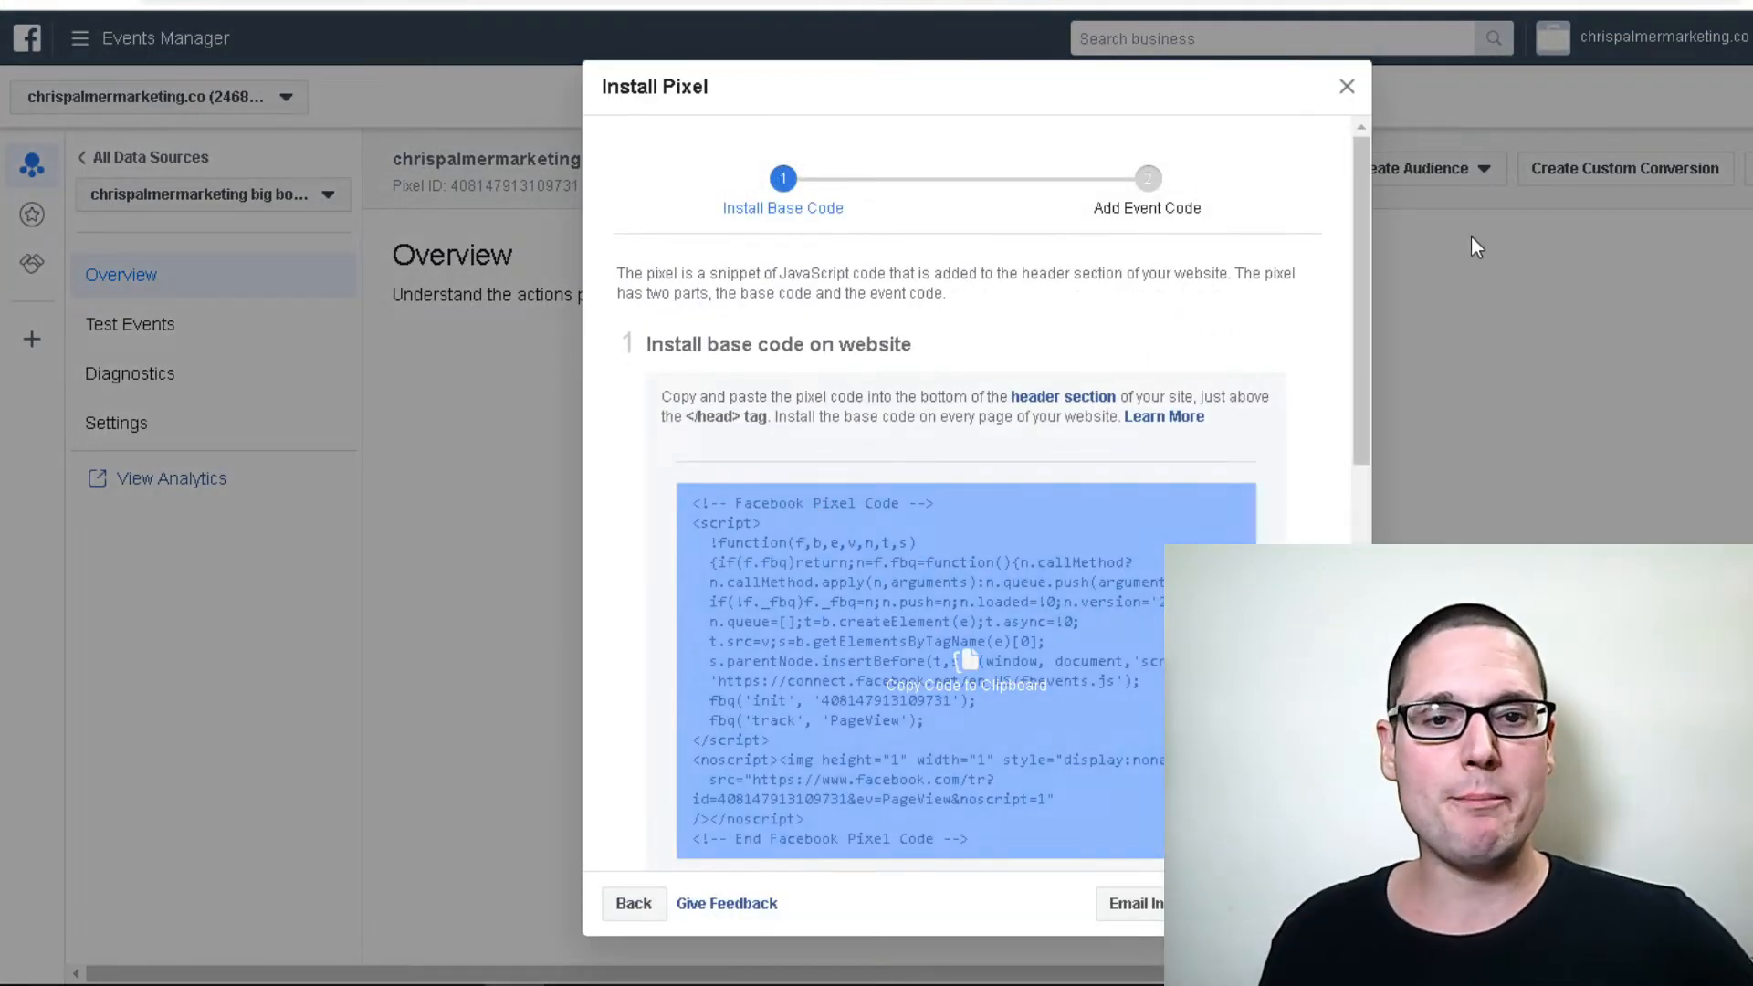
drag(1360, 210, 1361, 595)
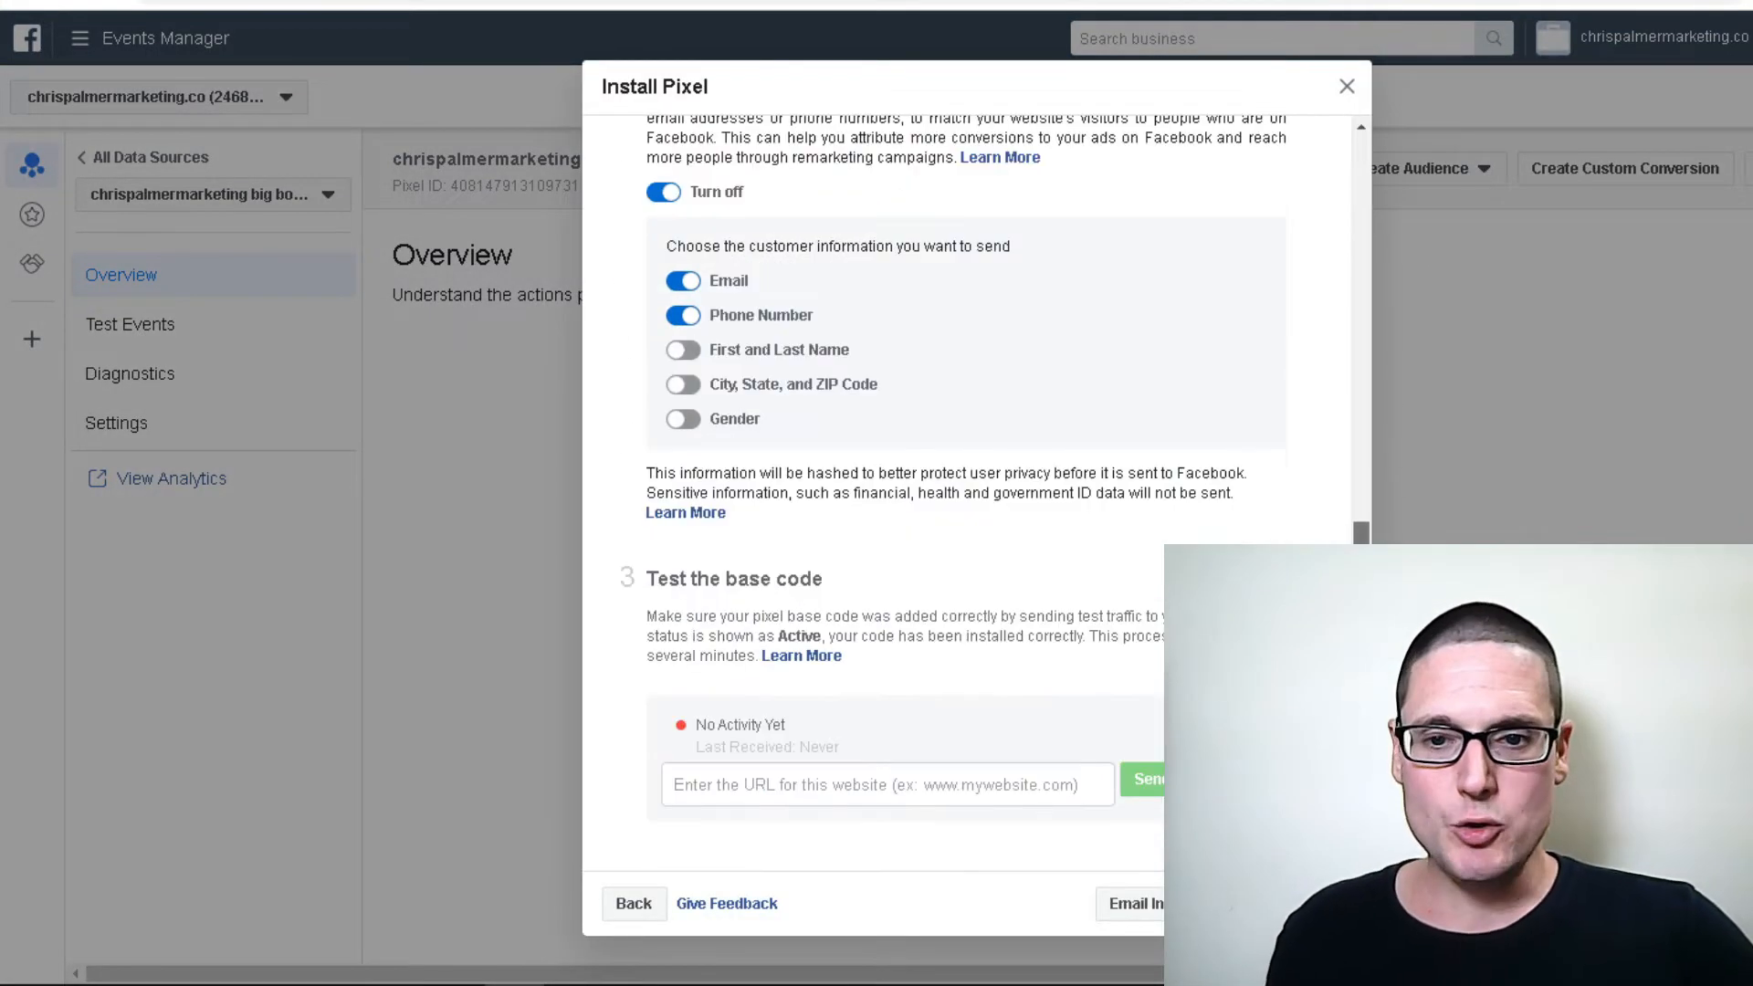
drag(1361, 535, 1372, 266)
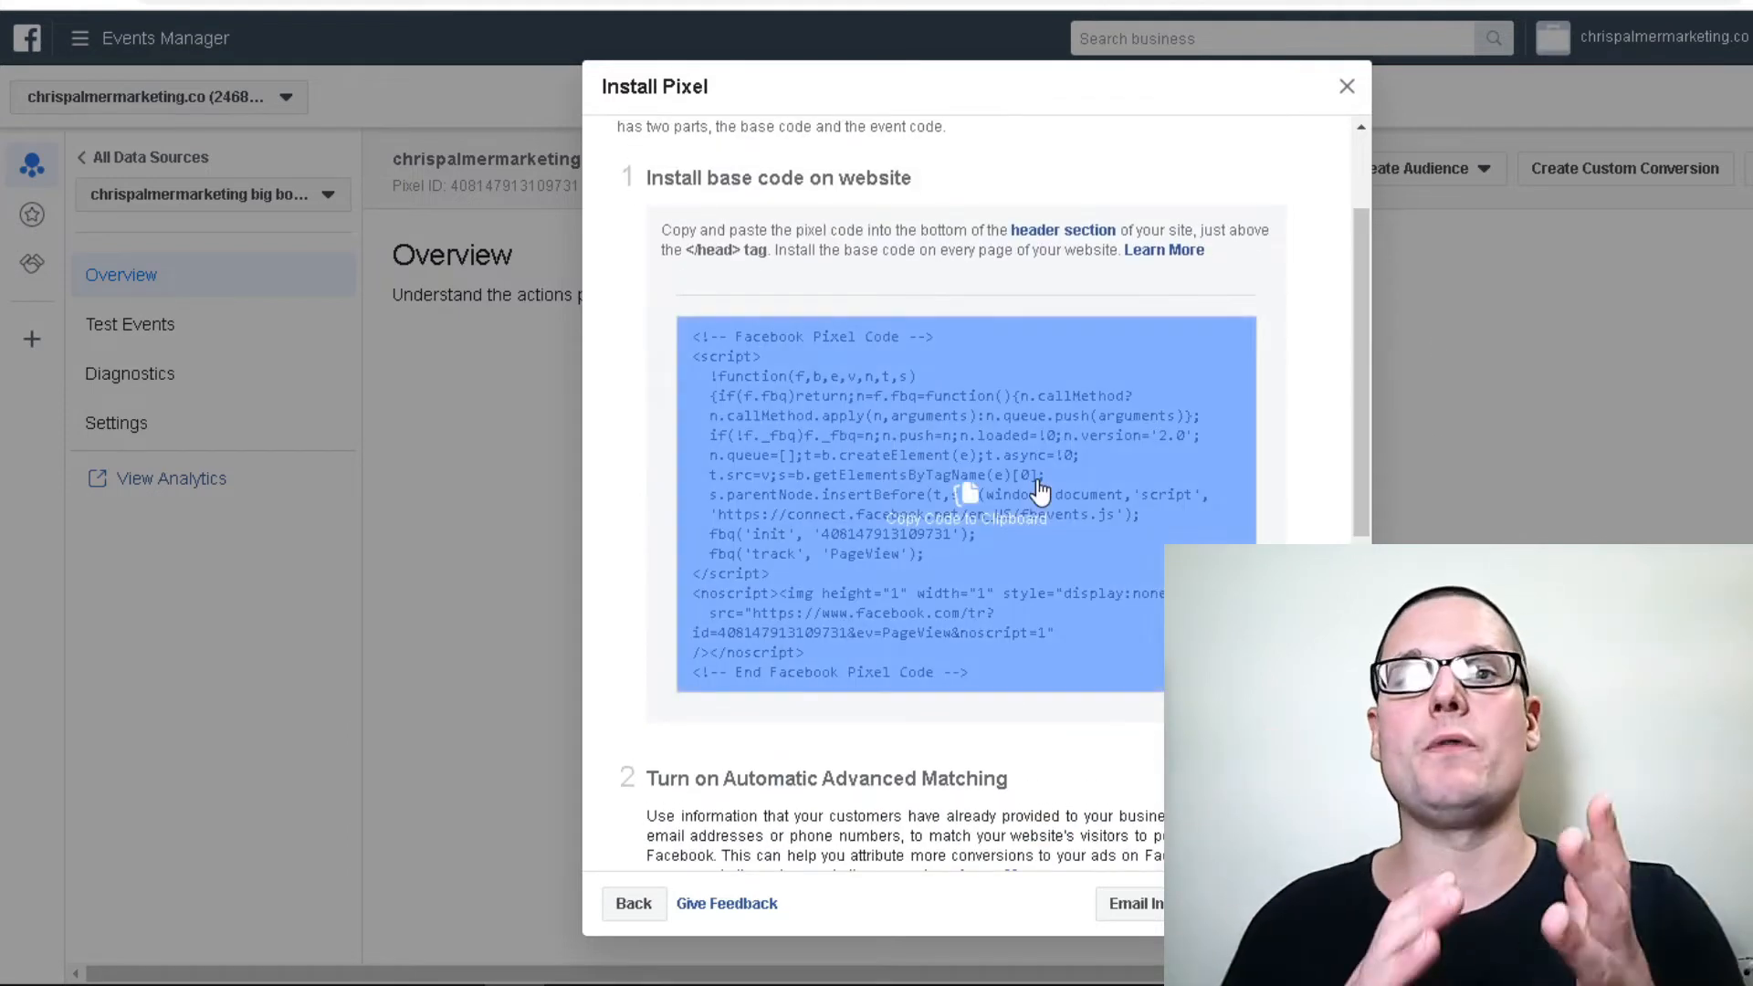
click(966, 512)
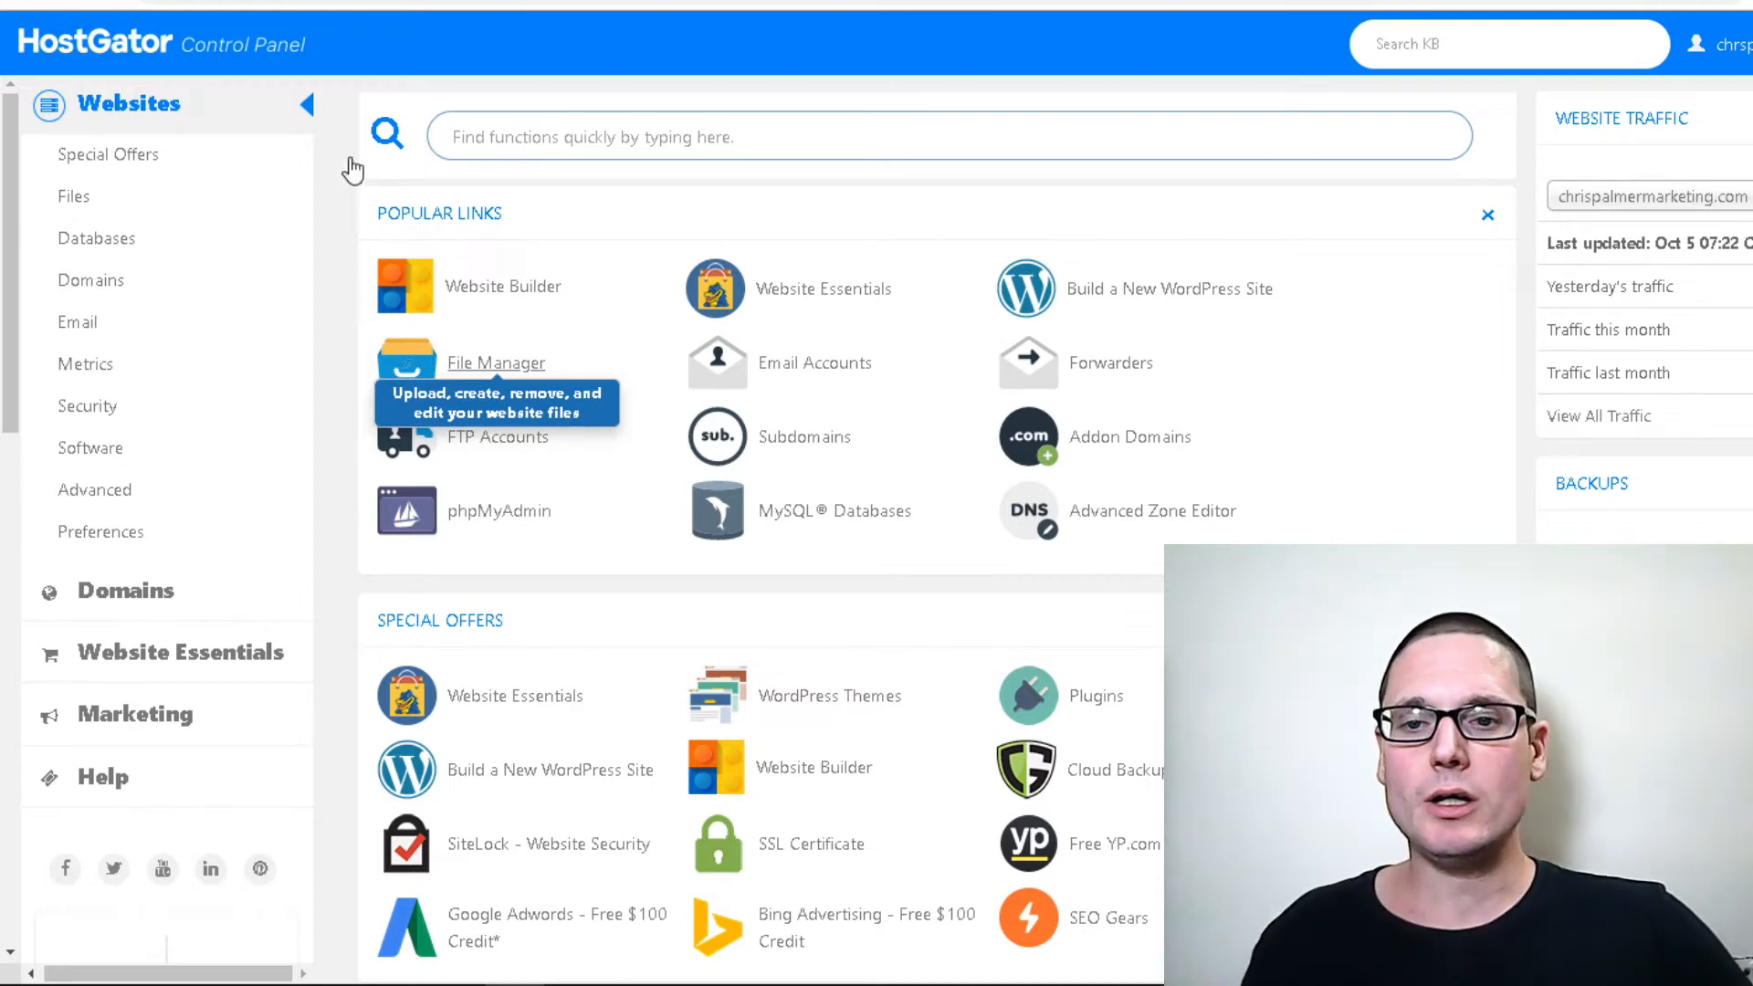
- In the HostGator control panel, open File Manager and go to the folder public_html/wp-content/themes/blankslate
click(494, 363)
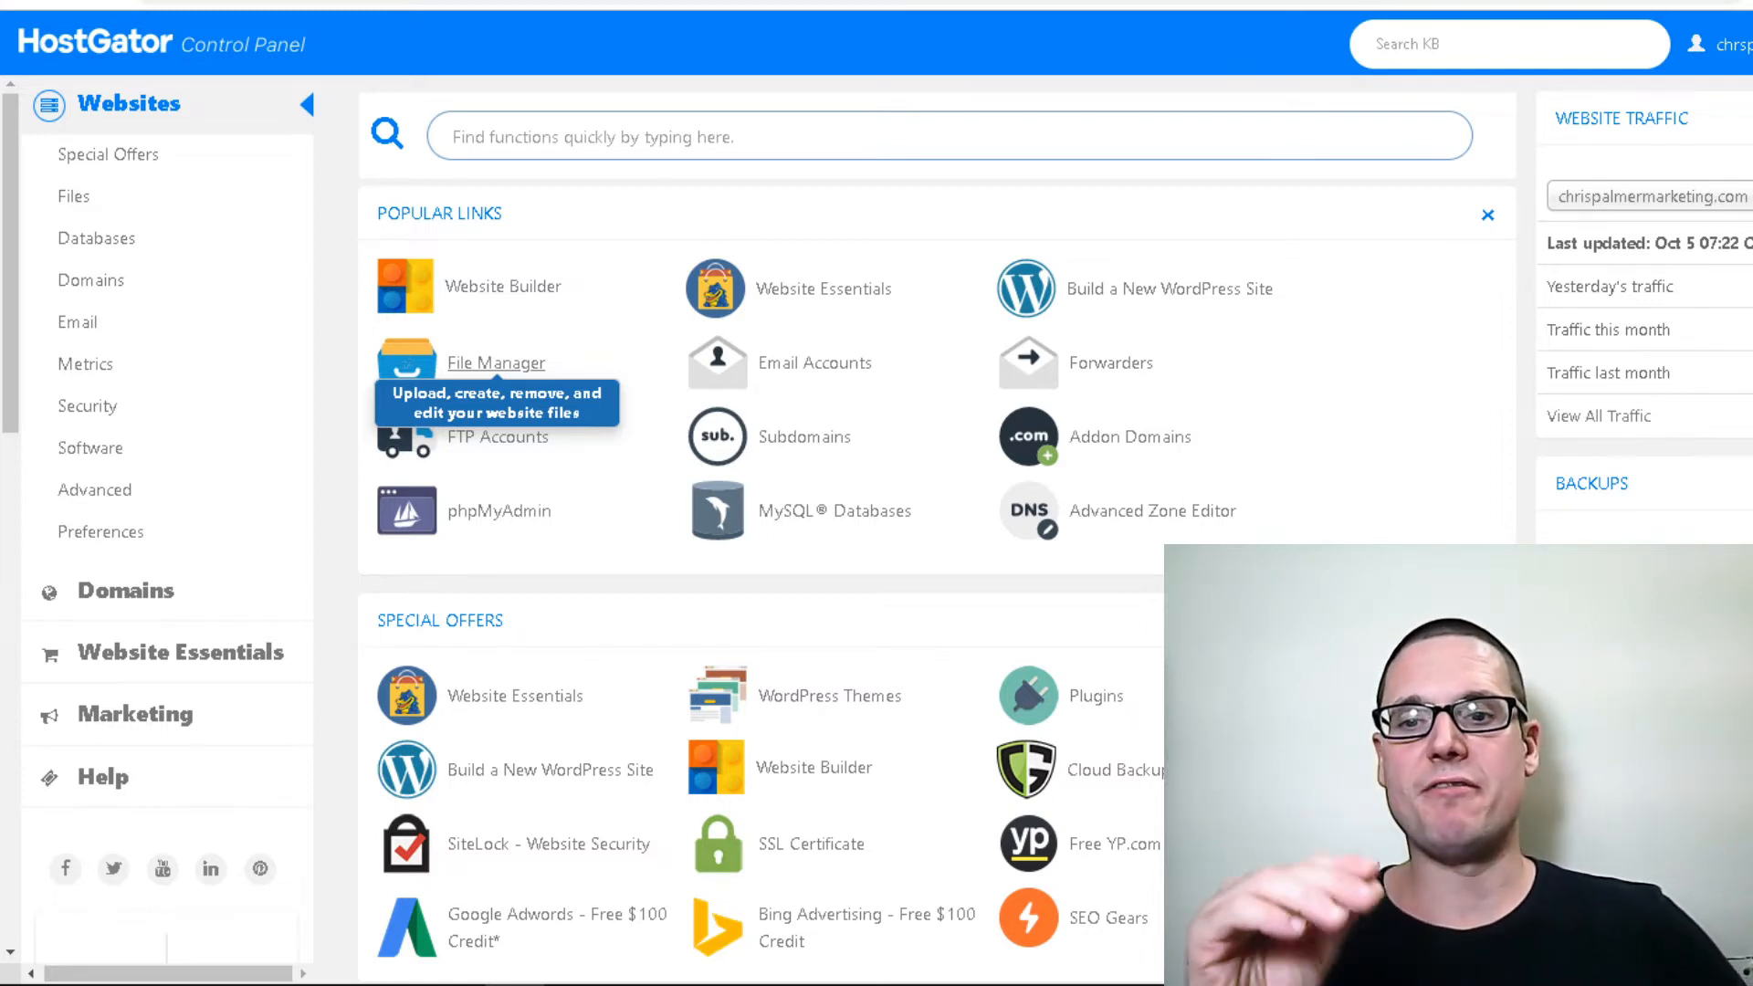
click(512, 366)
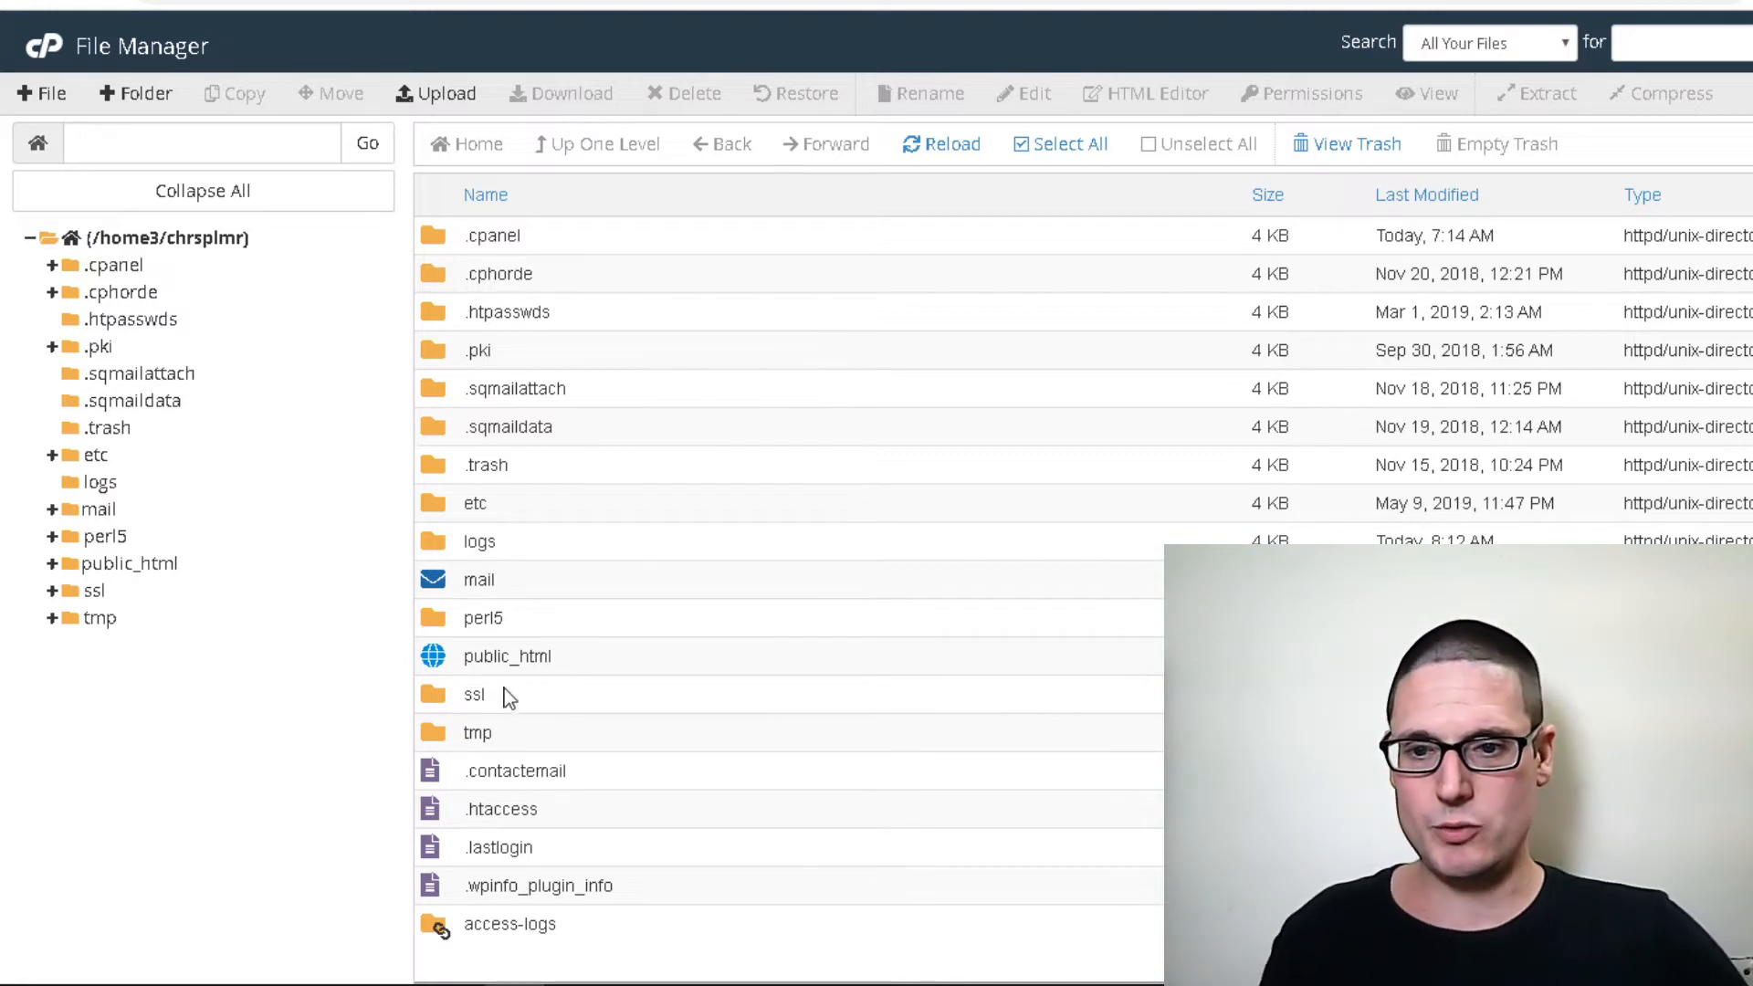
click(441, 661)
double_click(441, 659)
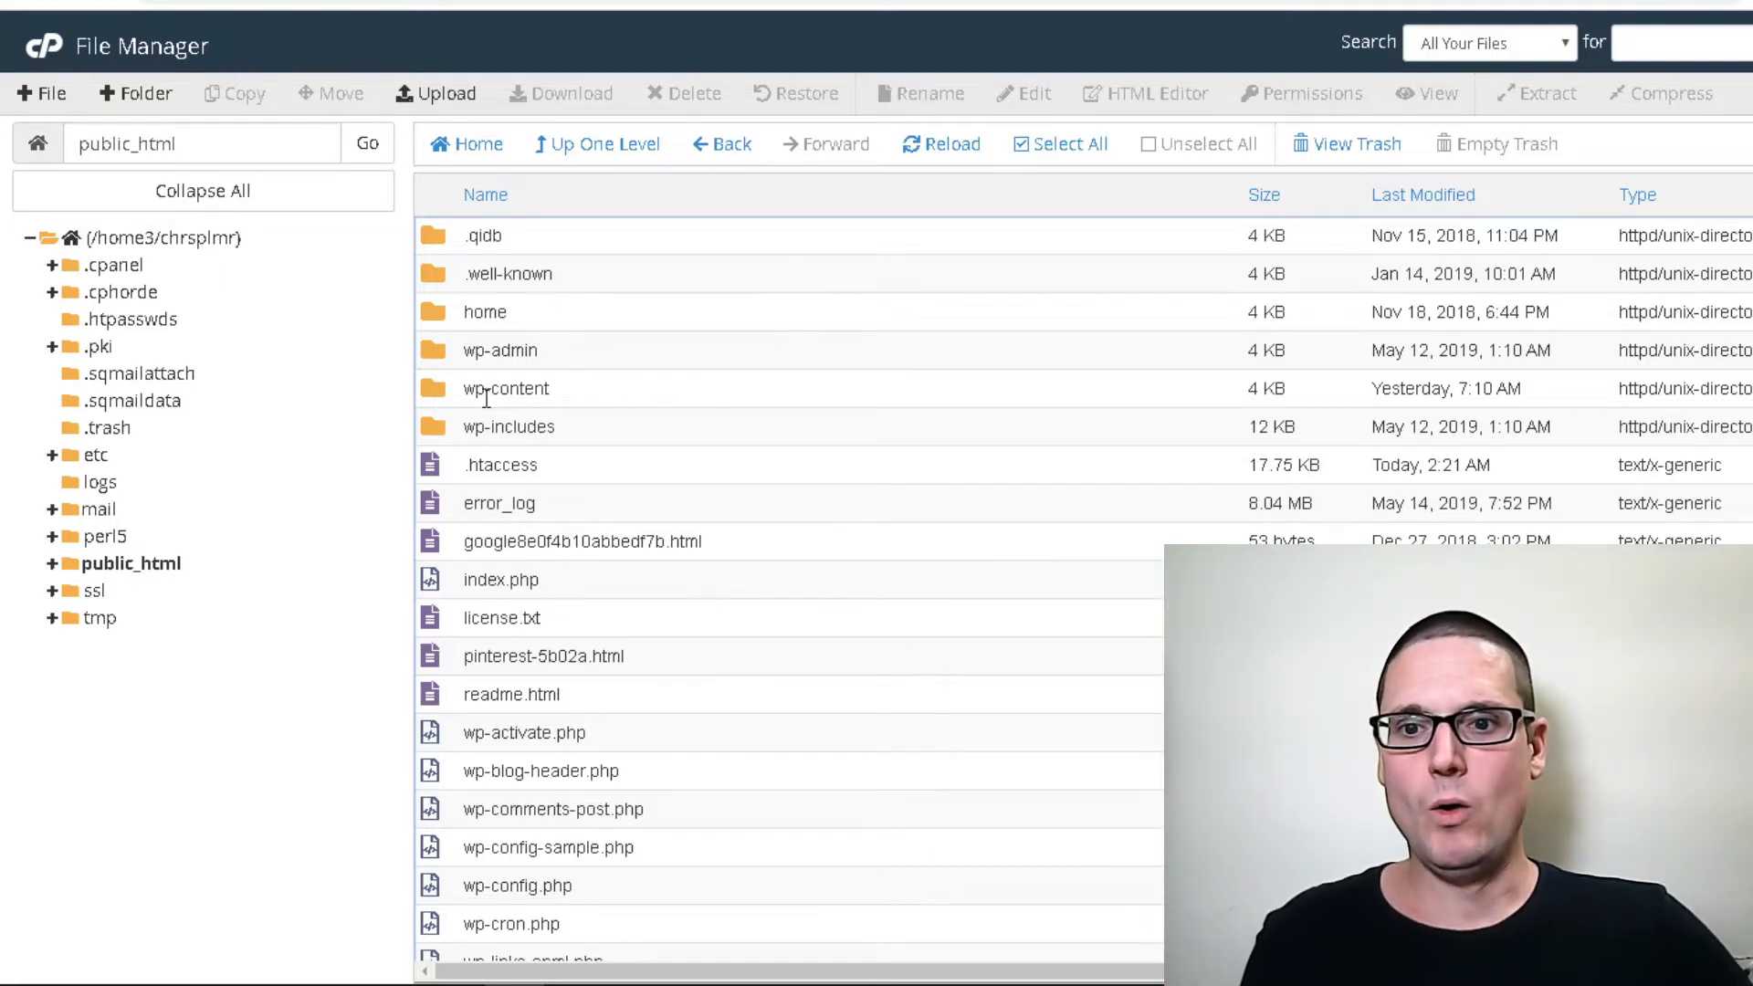
double_click(431, 398)
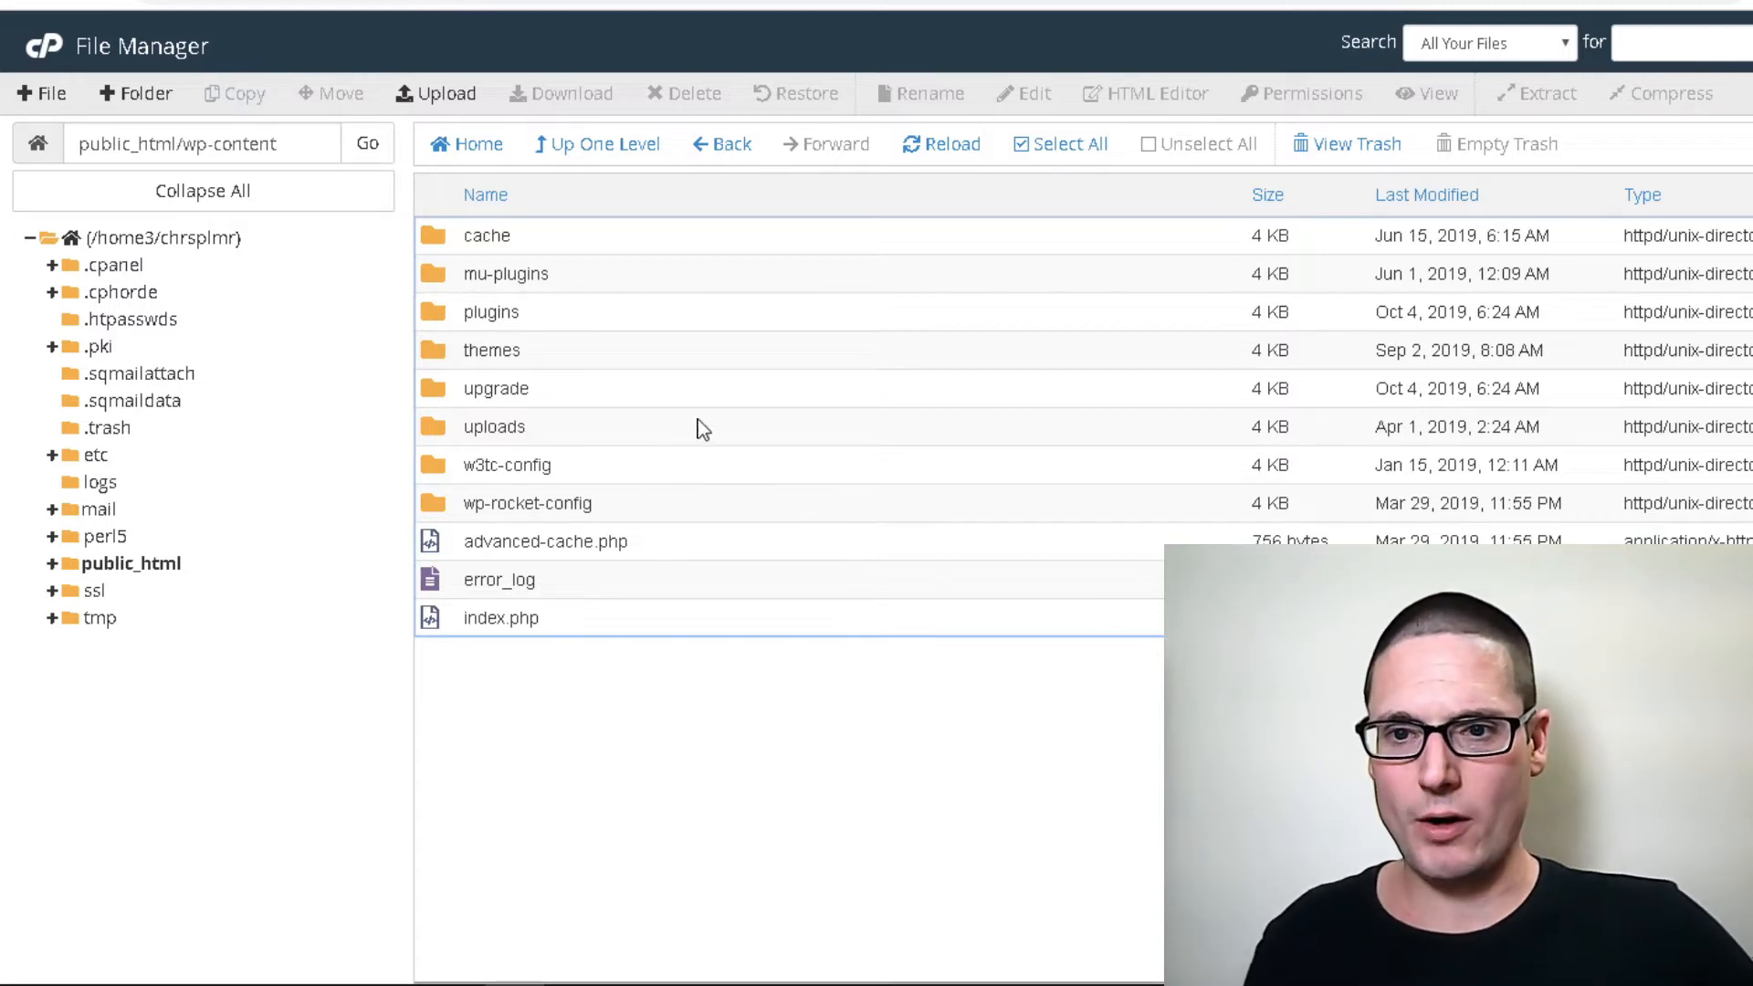
double_click(437, 356)
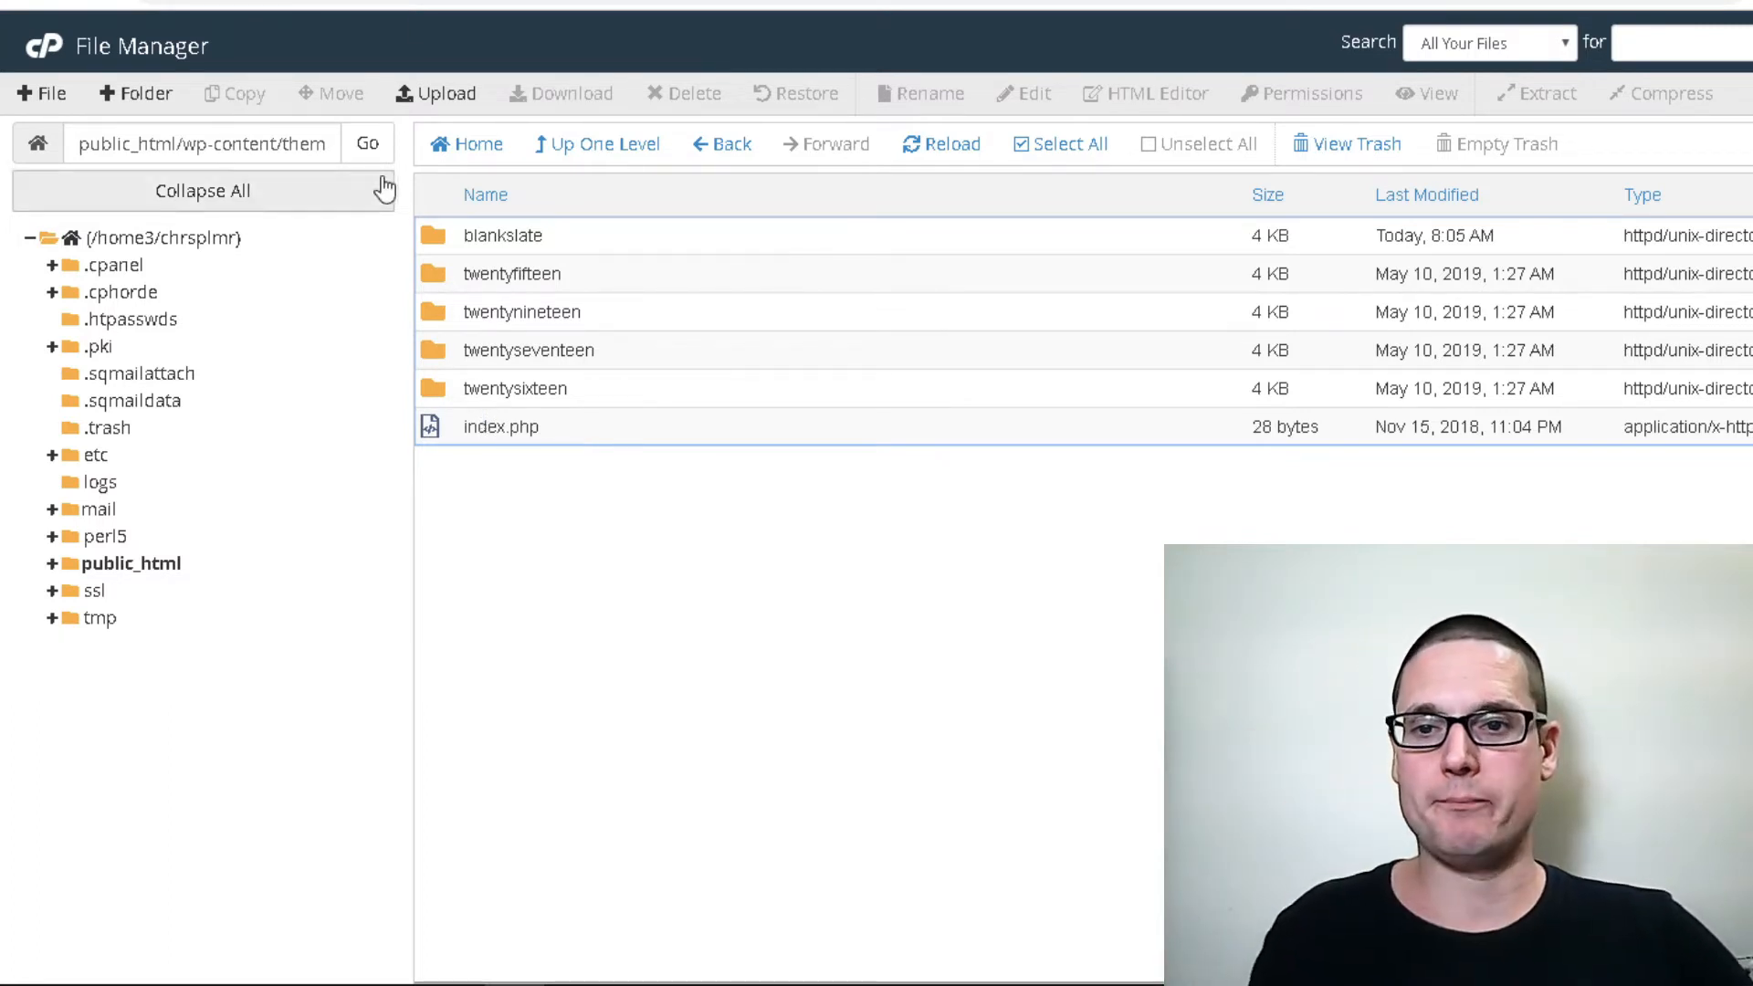
double_click(438, 235)
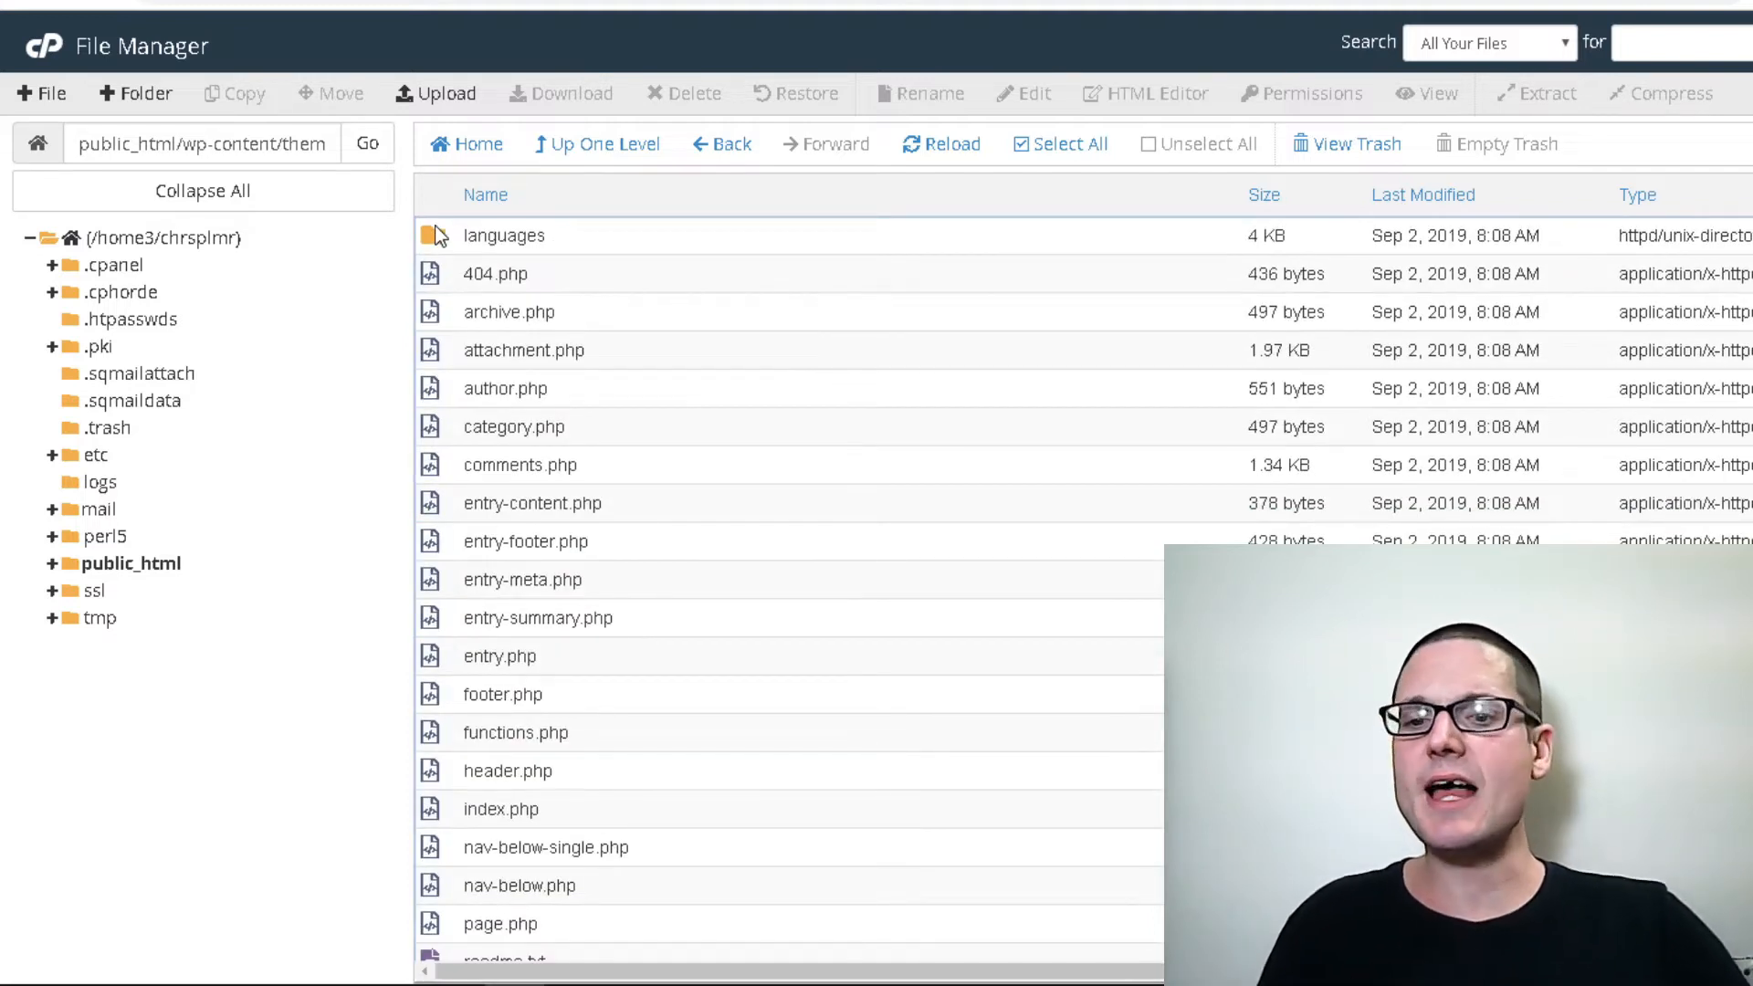
- Open the blankslate theme's header.php for editing with utf-8 encoding and dismiss the translation offer
scroll(585, 548, down, 3)
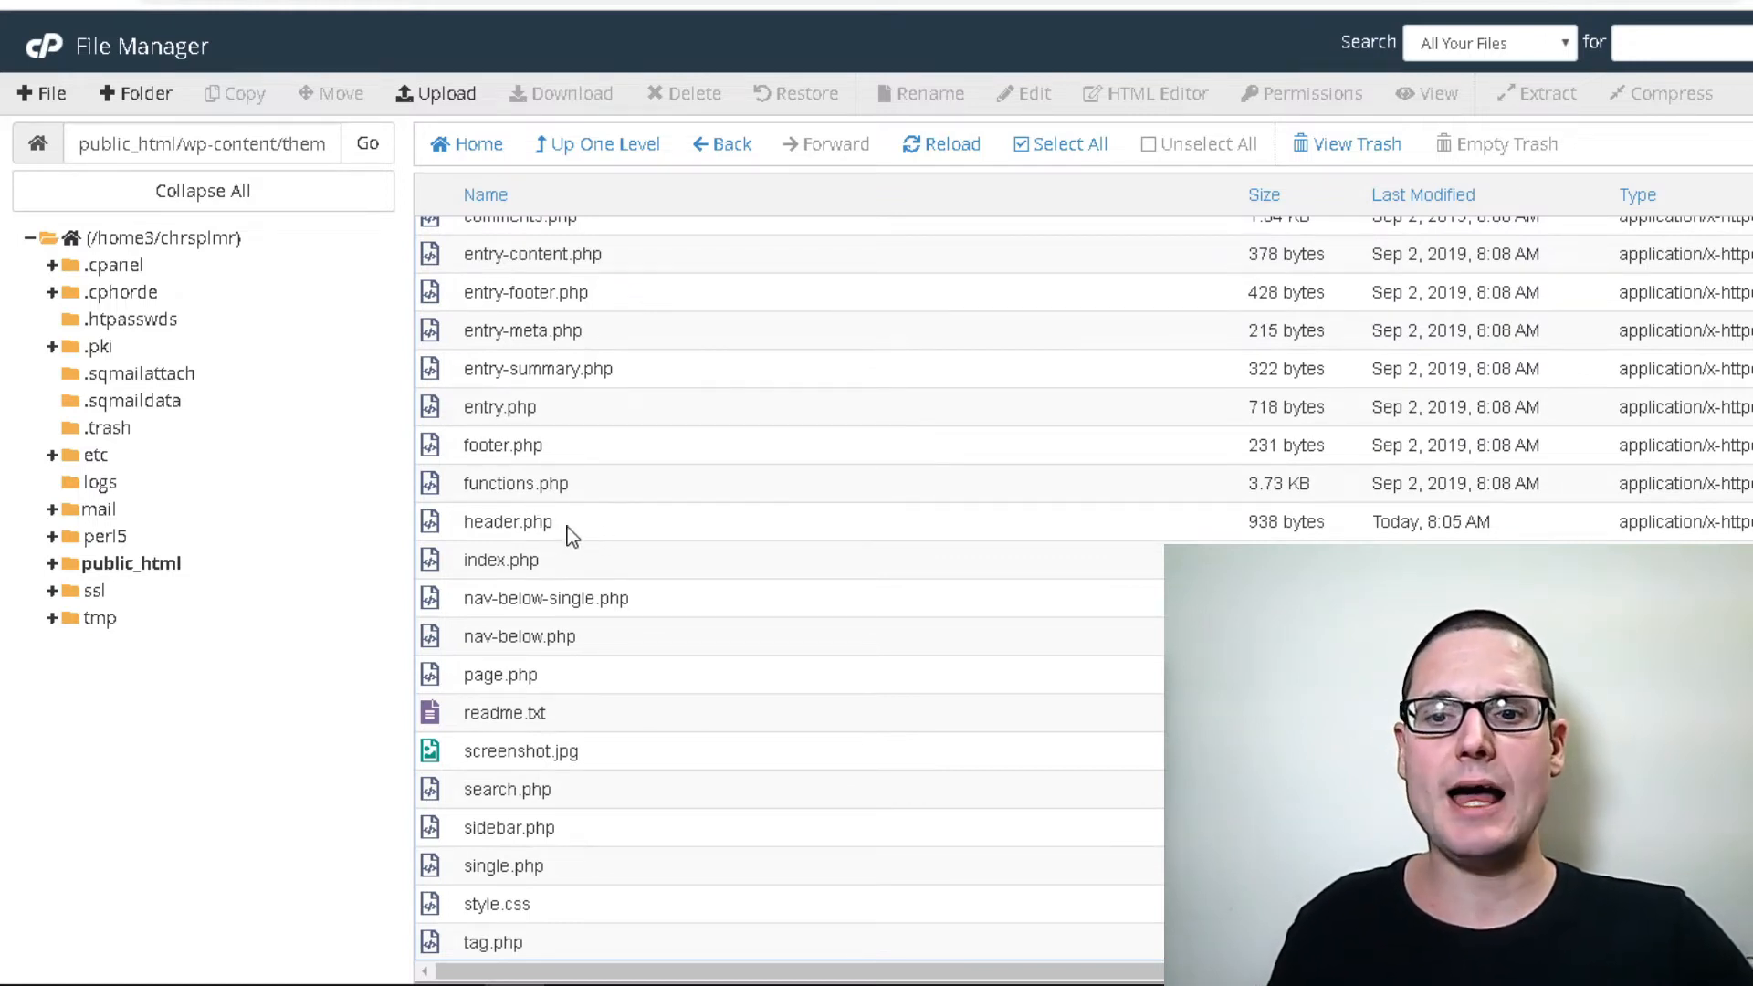
drag(567, 523, 508, 538)
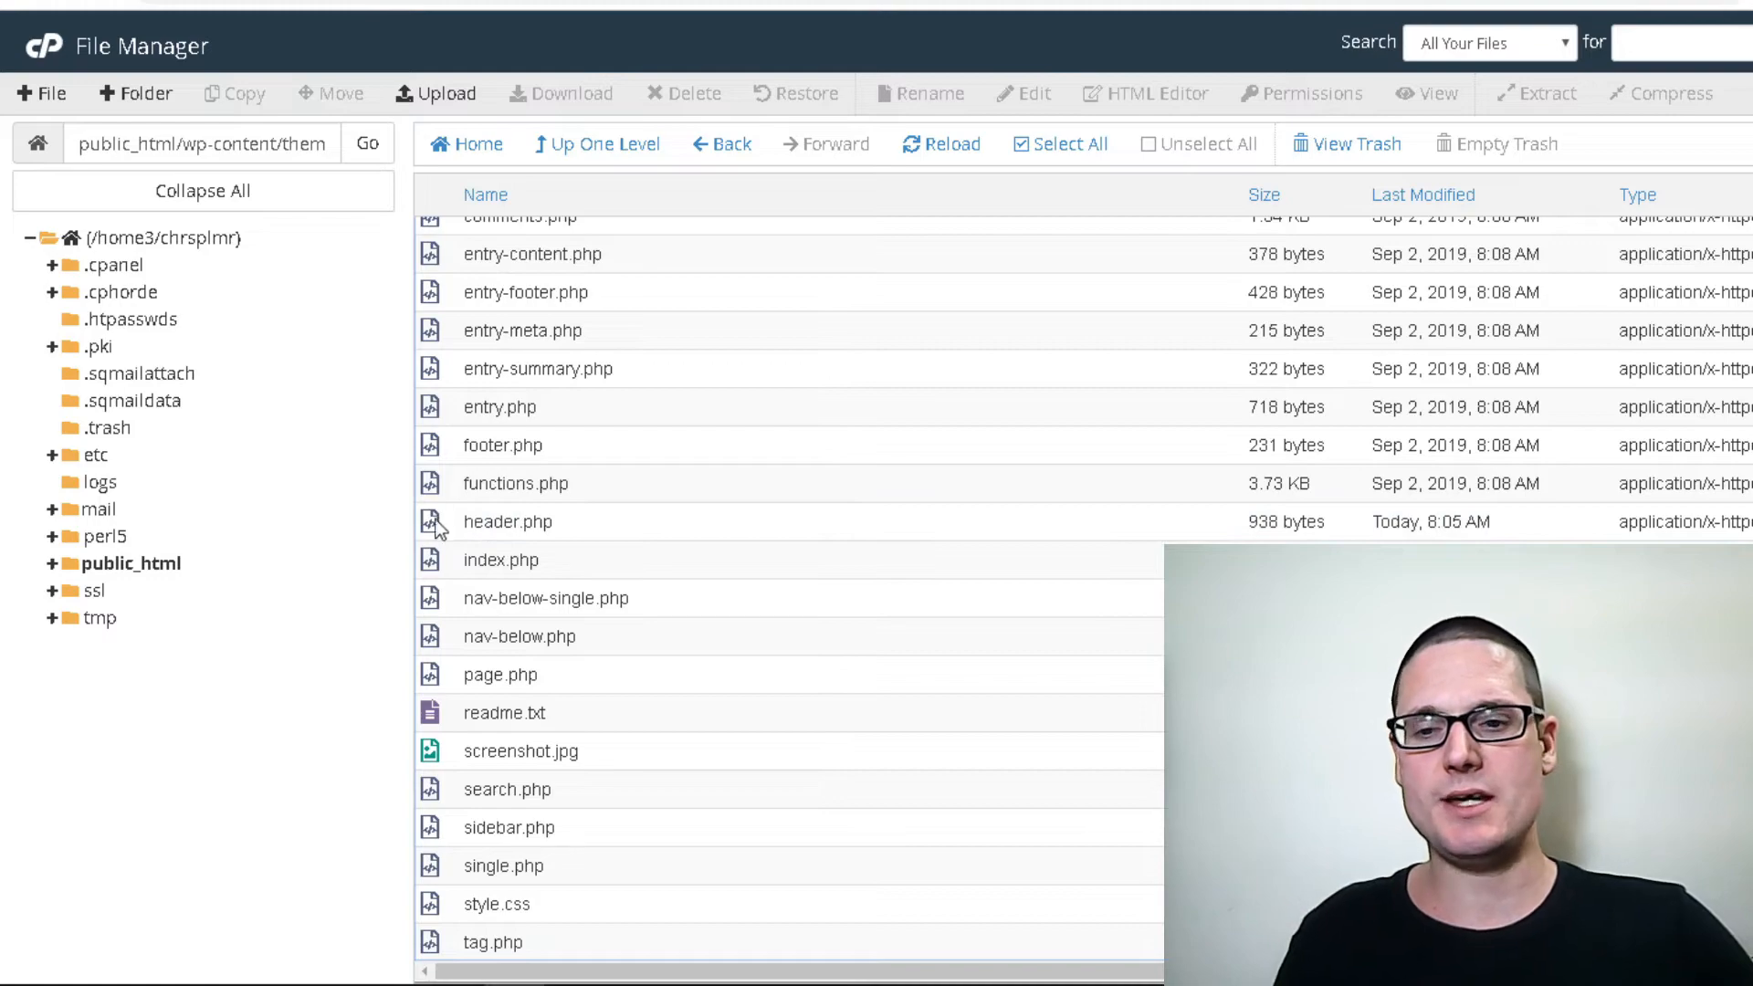
double_click(474, 524)
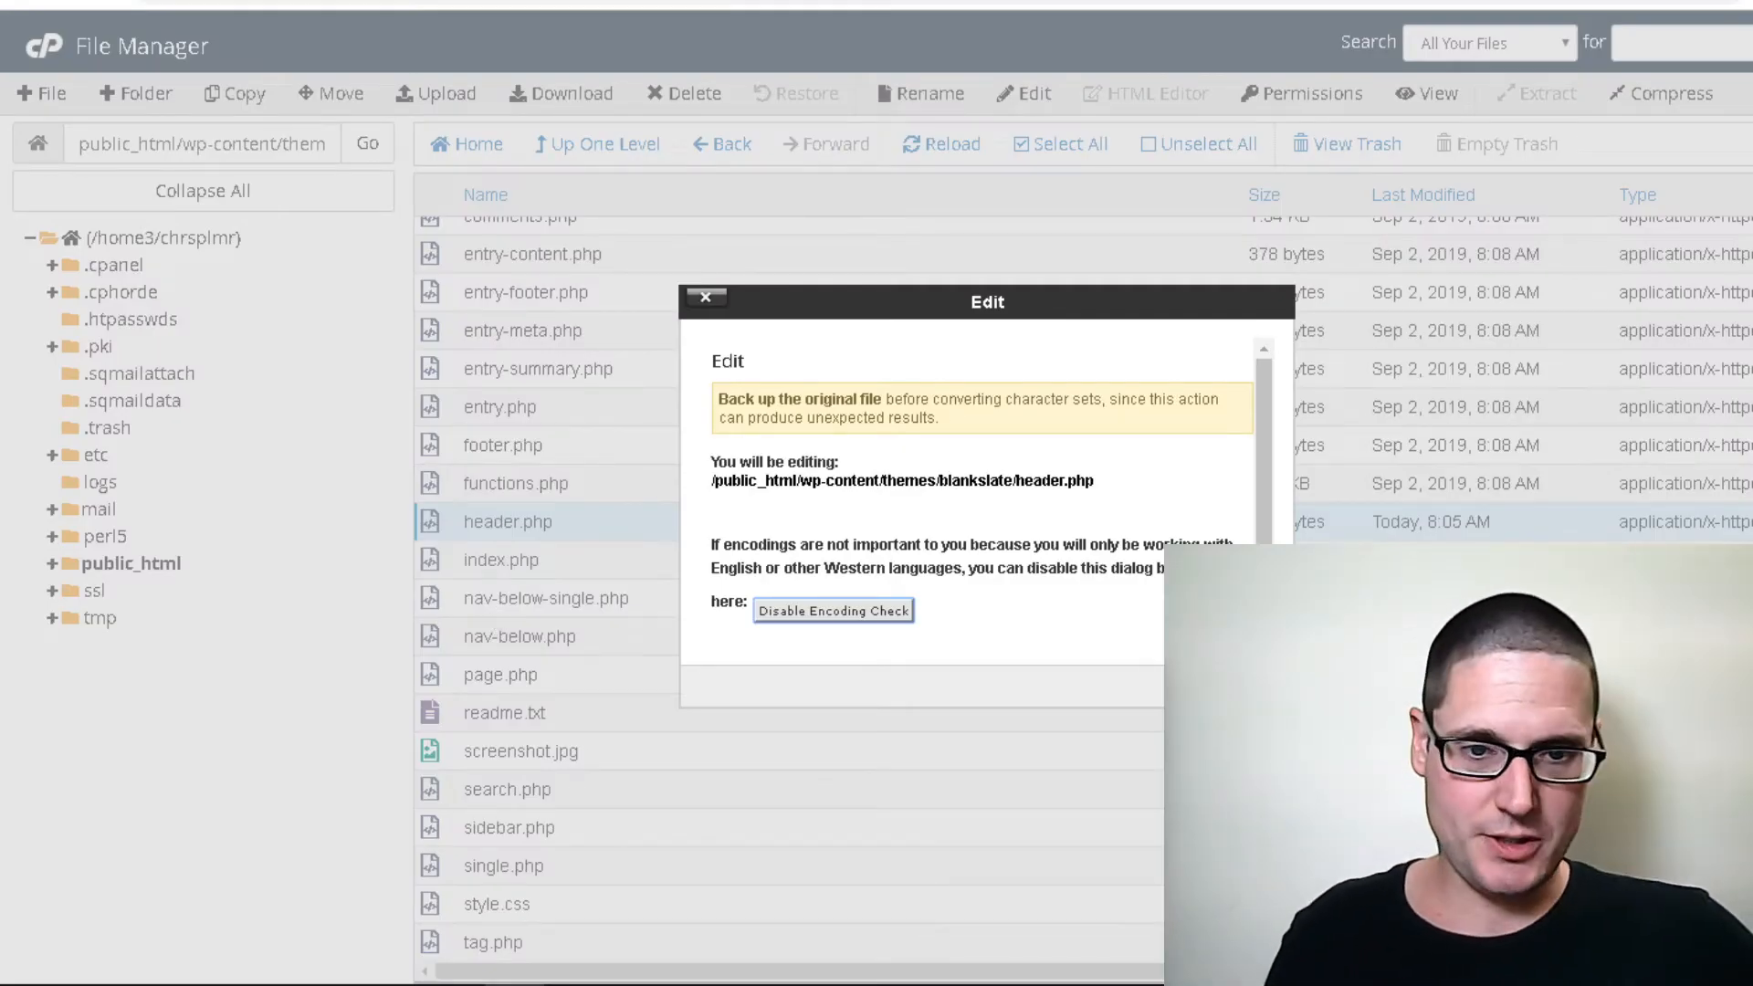
click(1112, 683)
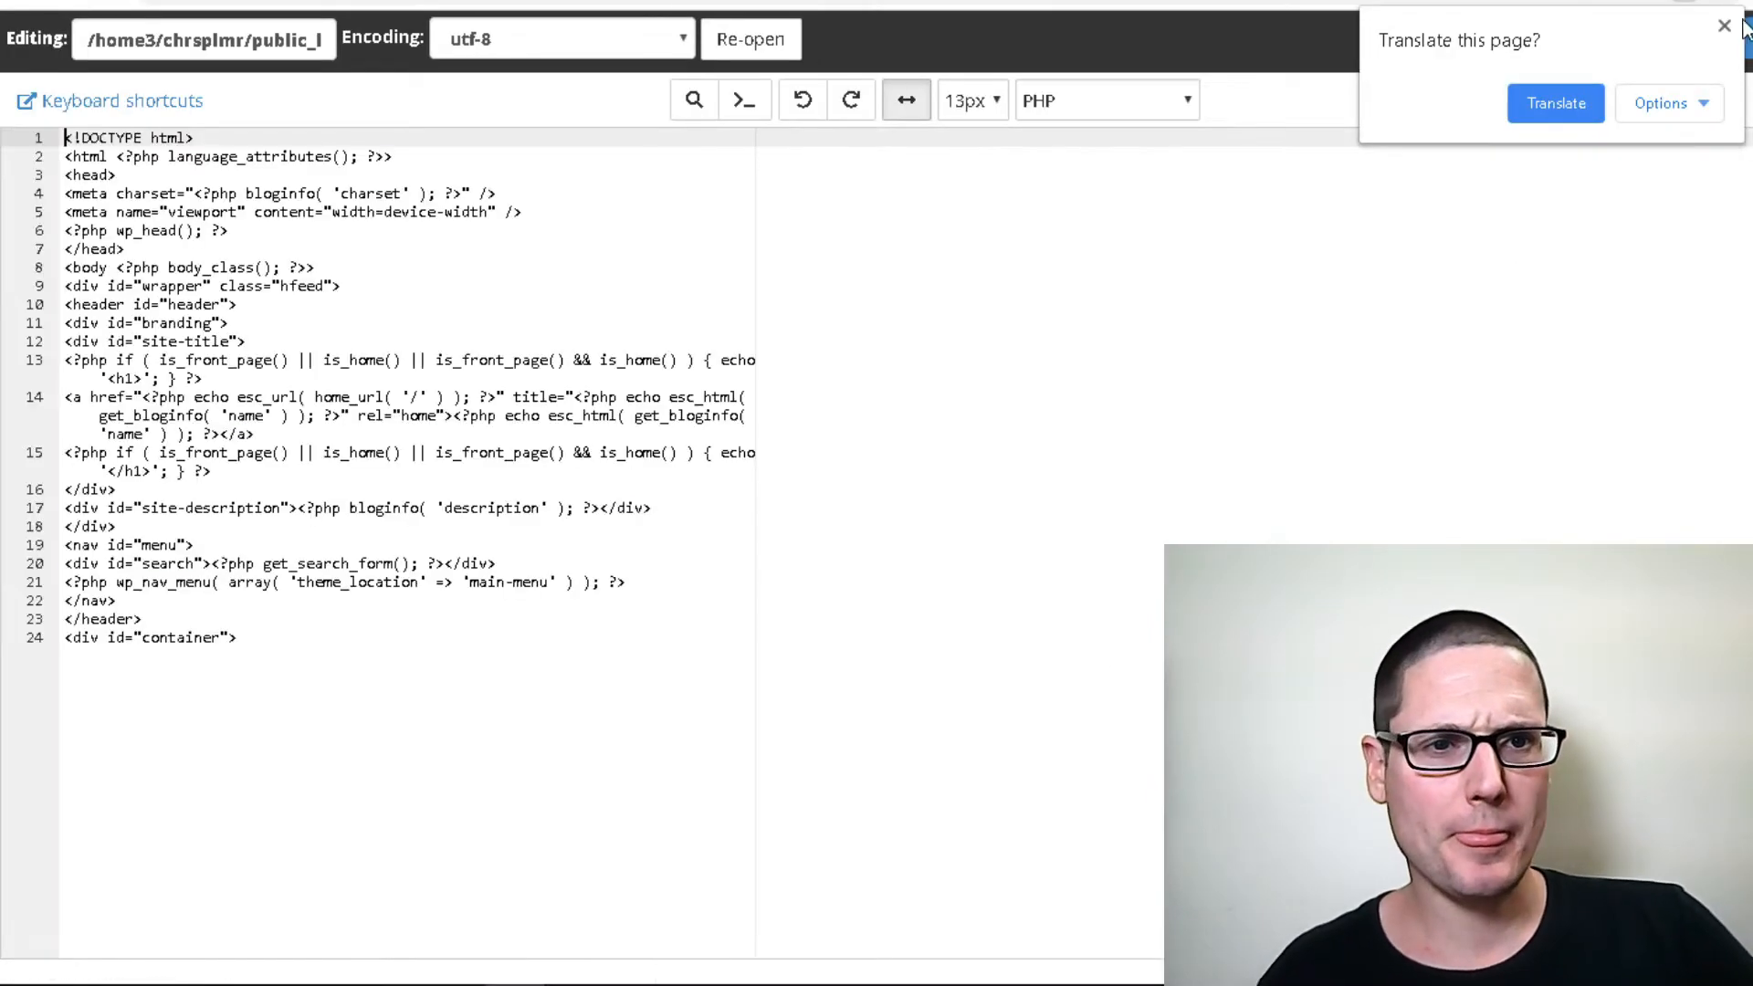
click(1724, 24)
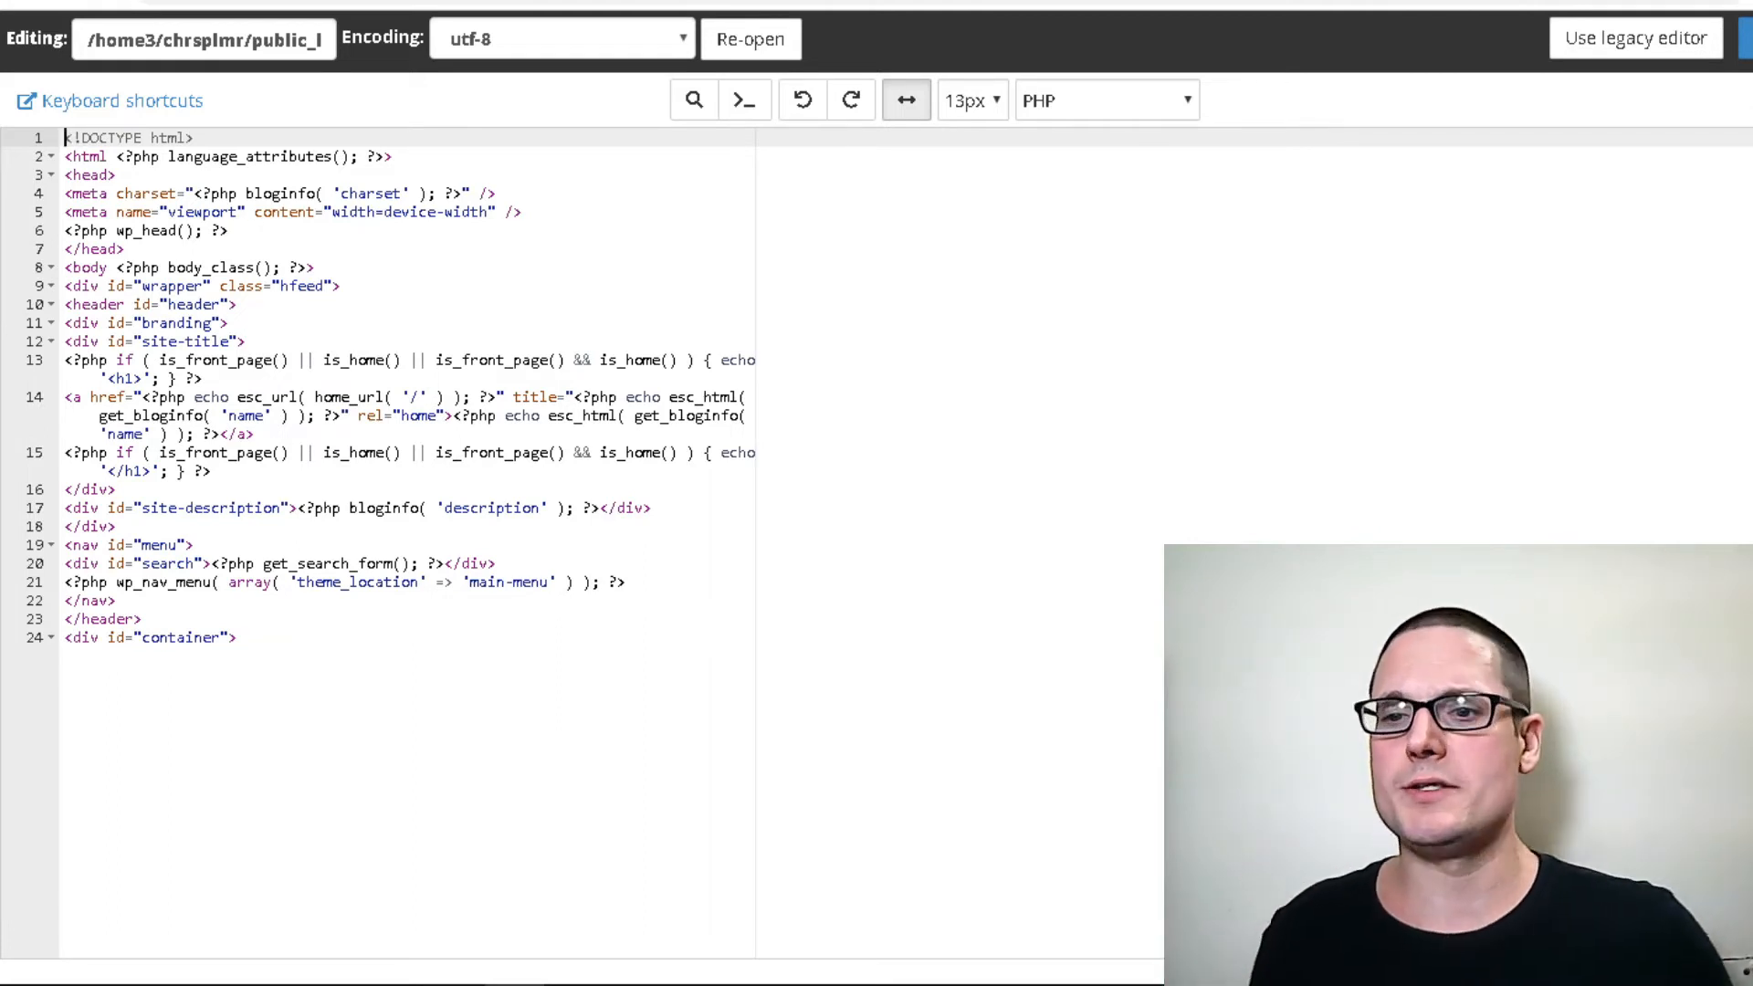
- Paste the copied Facebook pixel code on a new line just above the closing </head> tag and save header.php
click(67, 250)
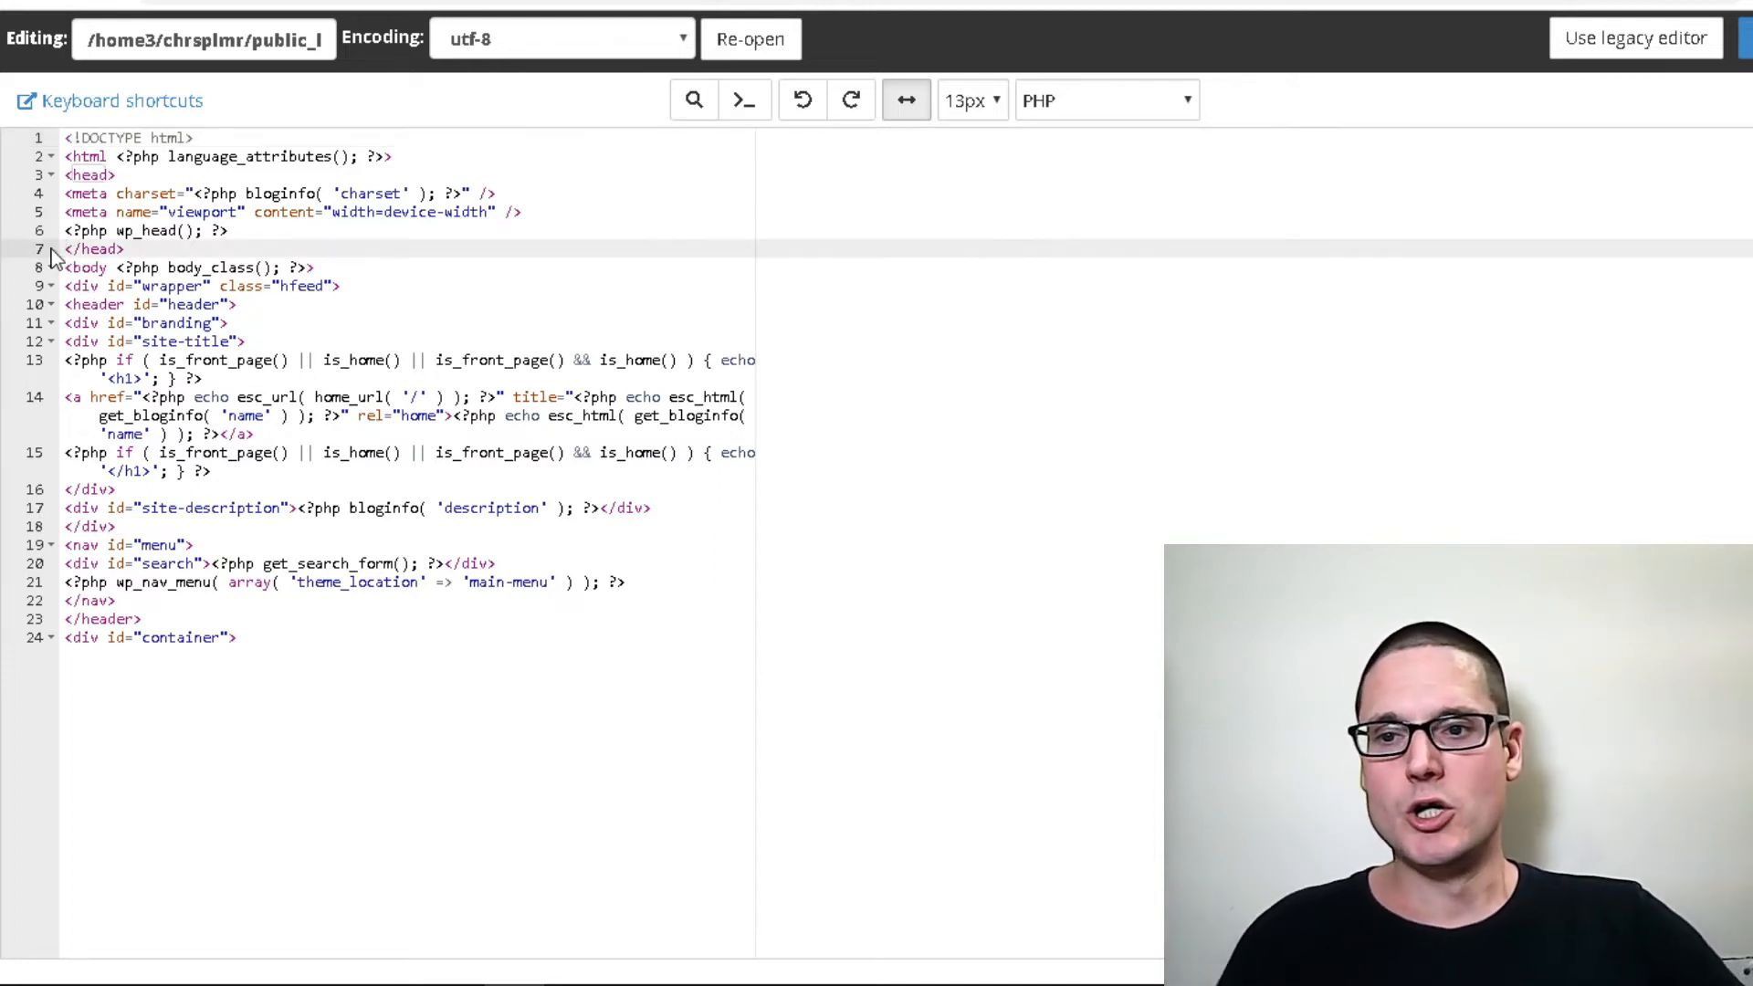
key(Return)
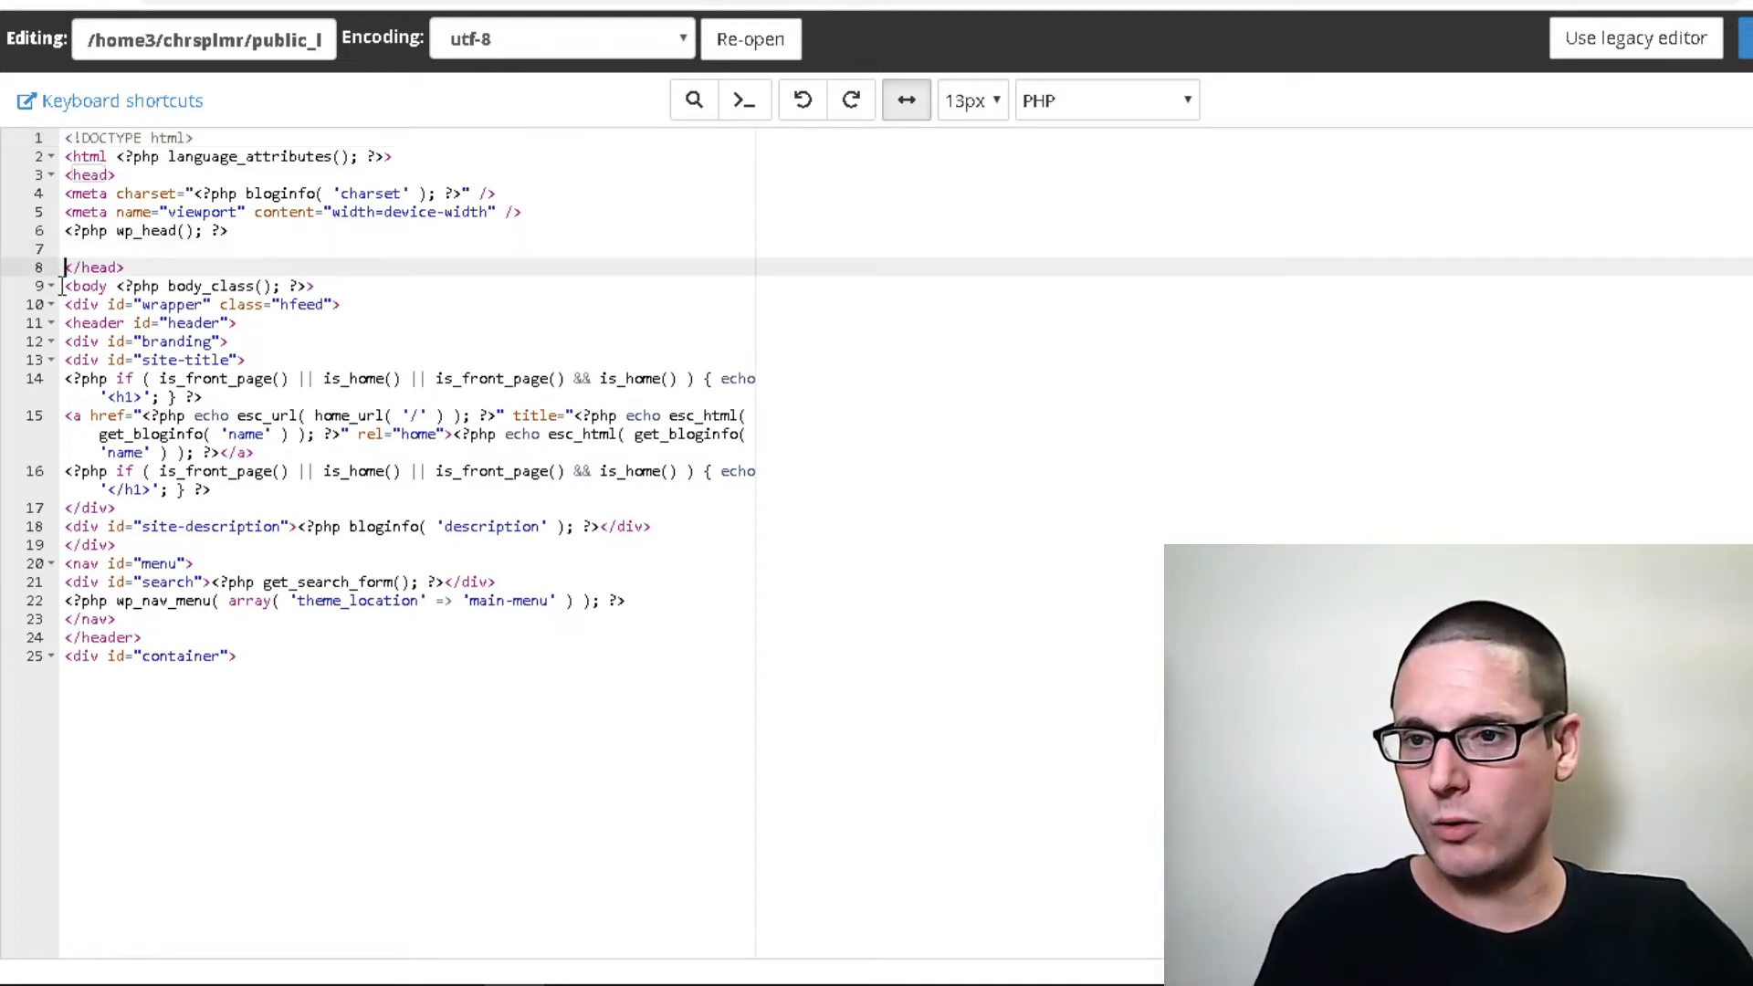
click(80, 248)
right_click(86, 250)
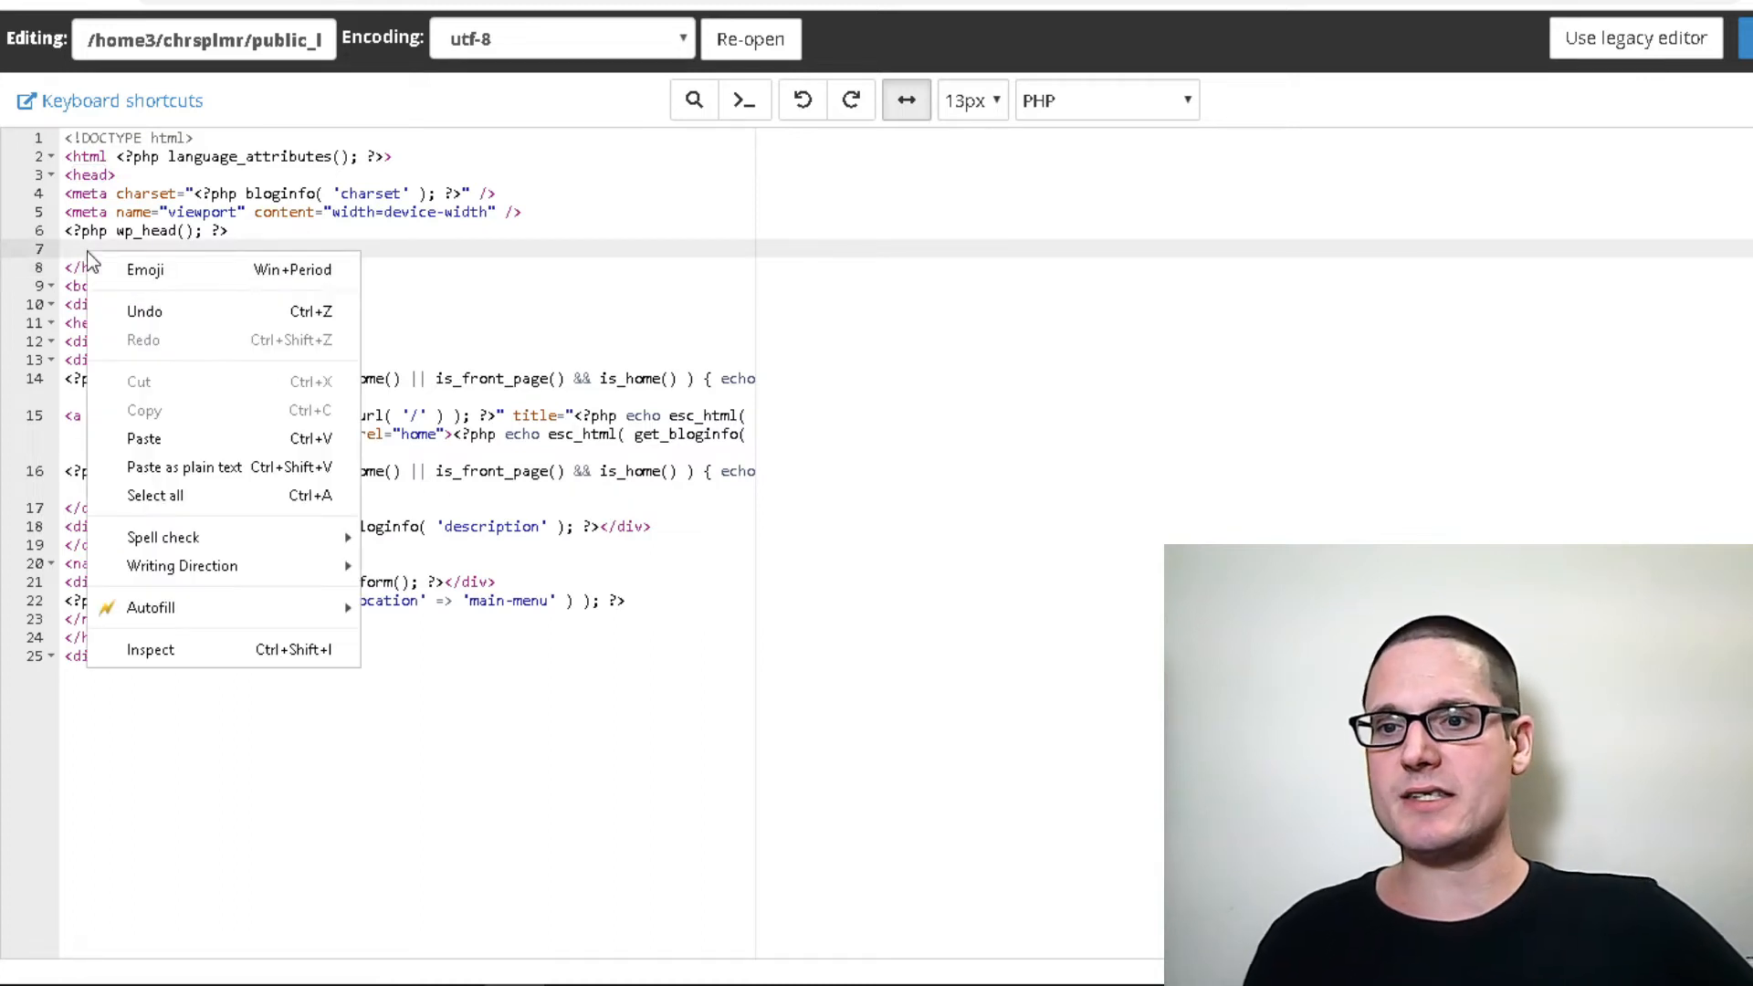
click(219, 438)
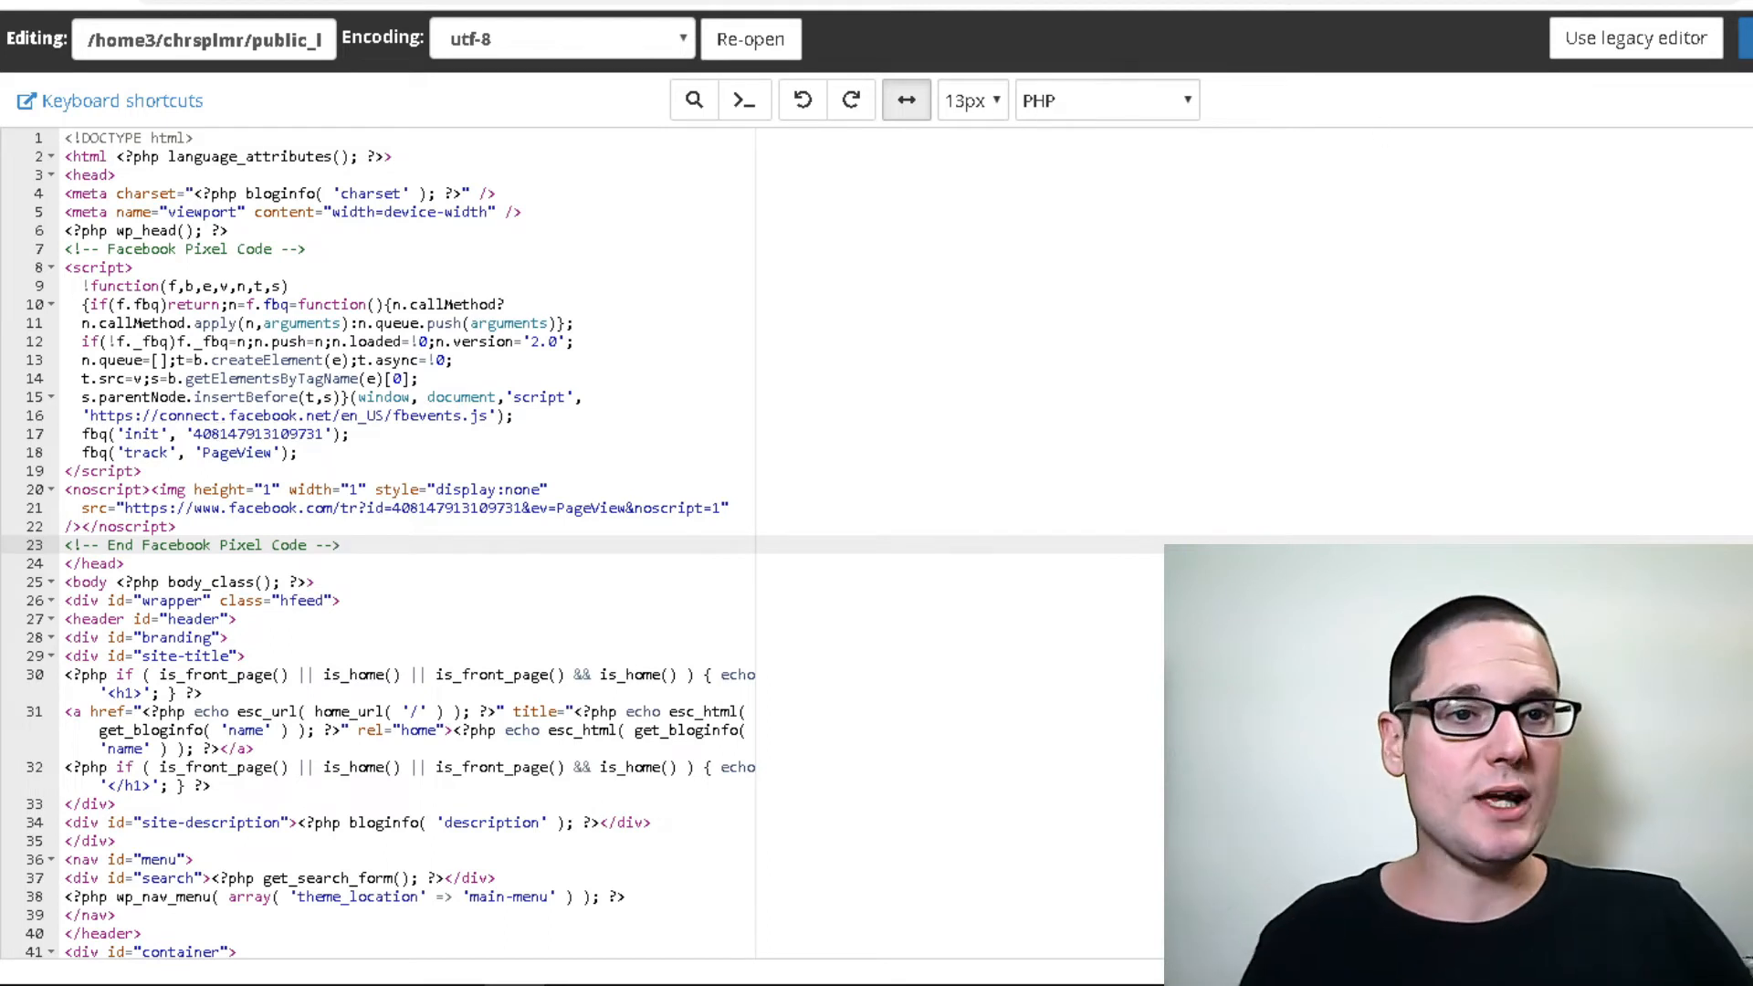
click(1746, 38)
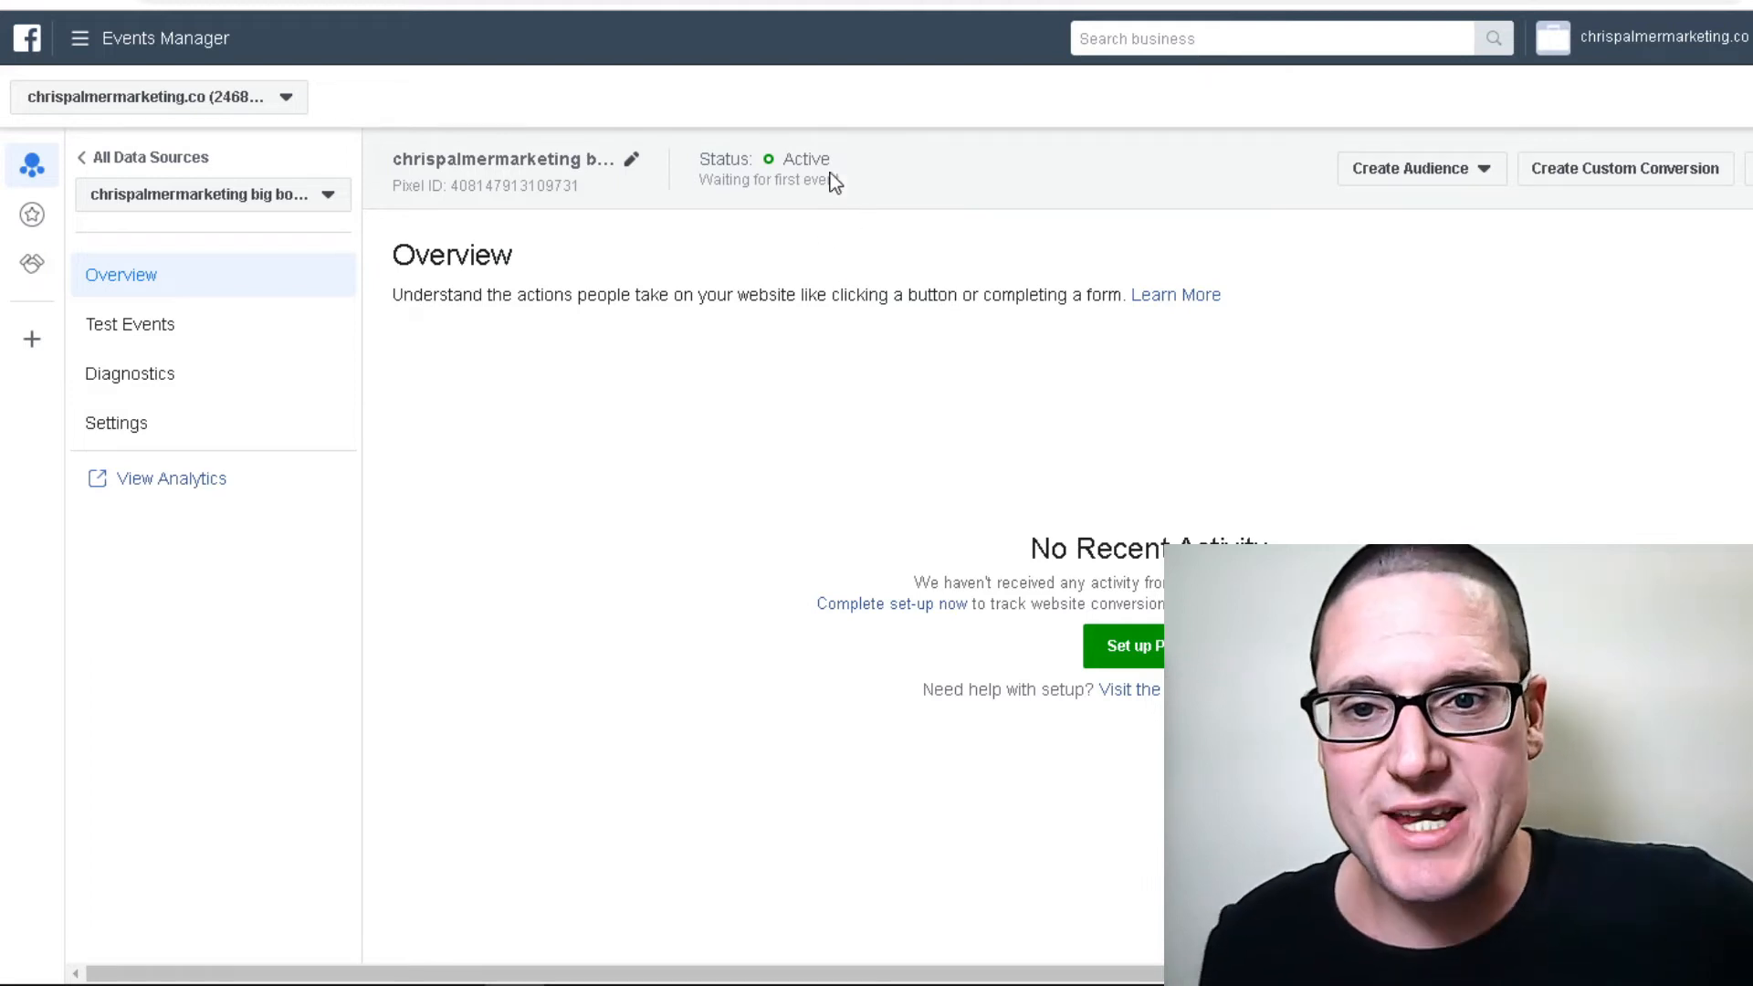
- Switch back to Facebook Events Manager and check the status of the installed pixel
drag(885, 179, 807, 163)
click(888, 170)
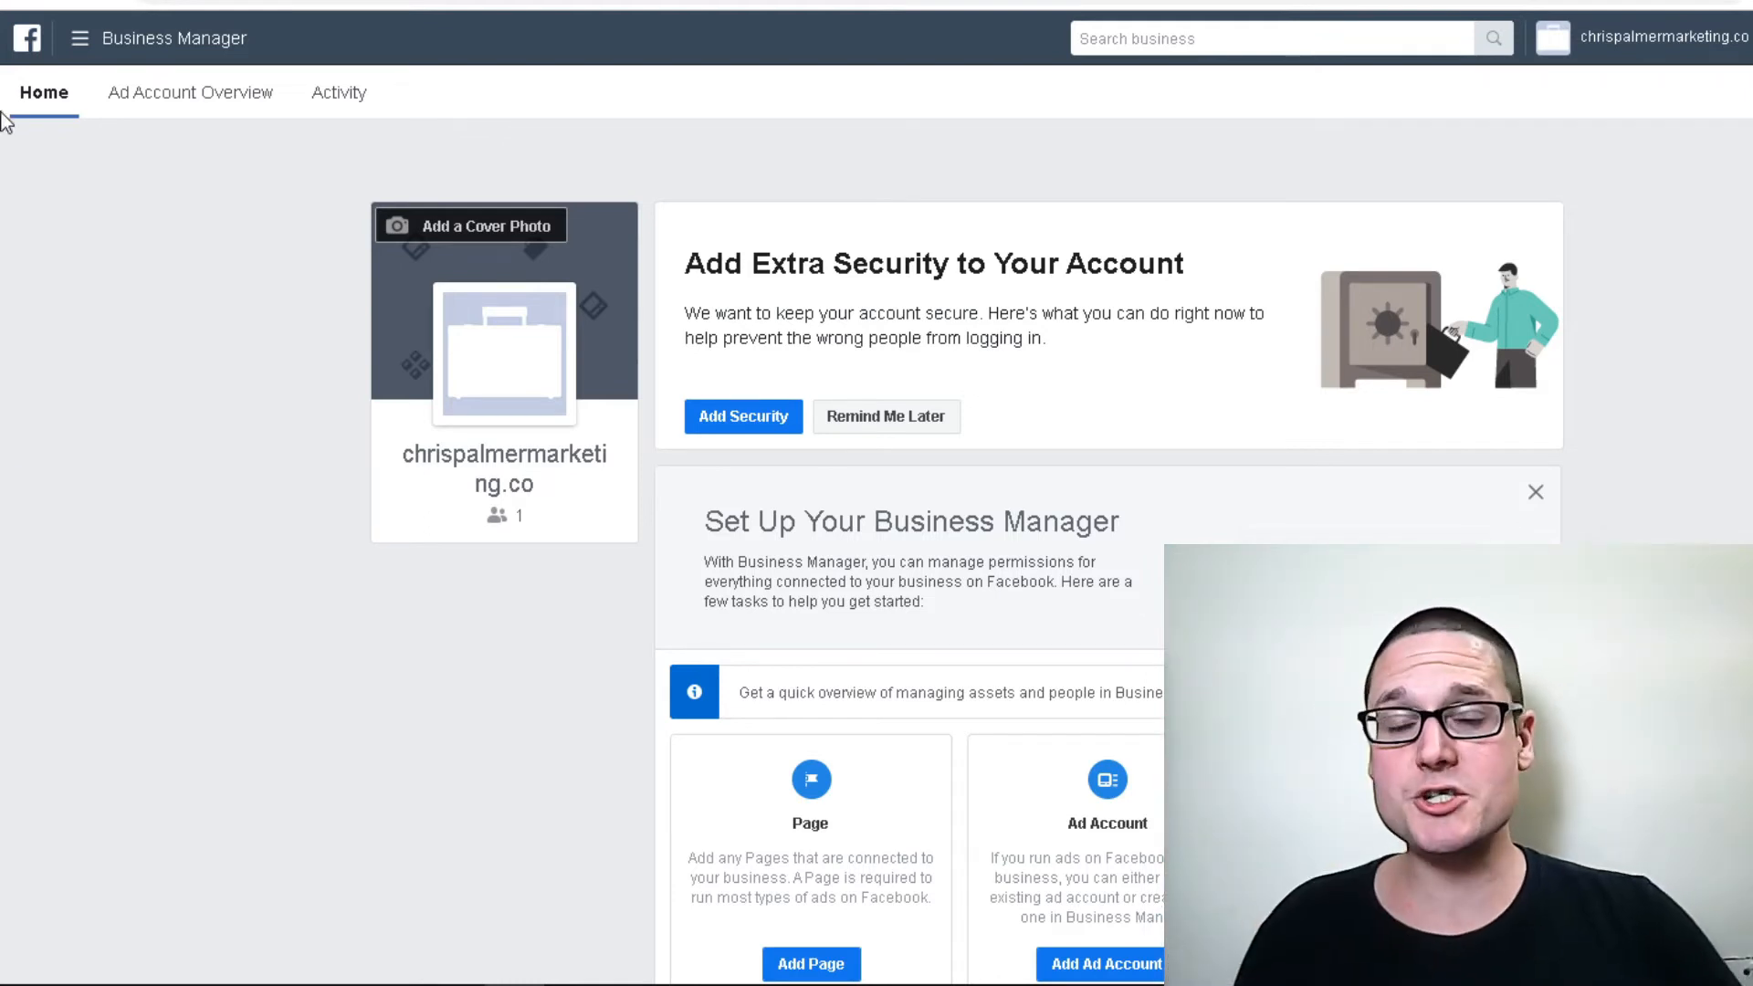
- Open Business Settings from Business Manager and show the pixels listed among the data sources
click(90, 50)
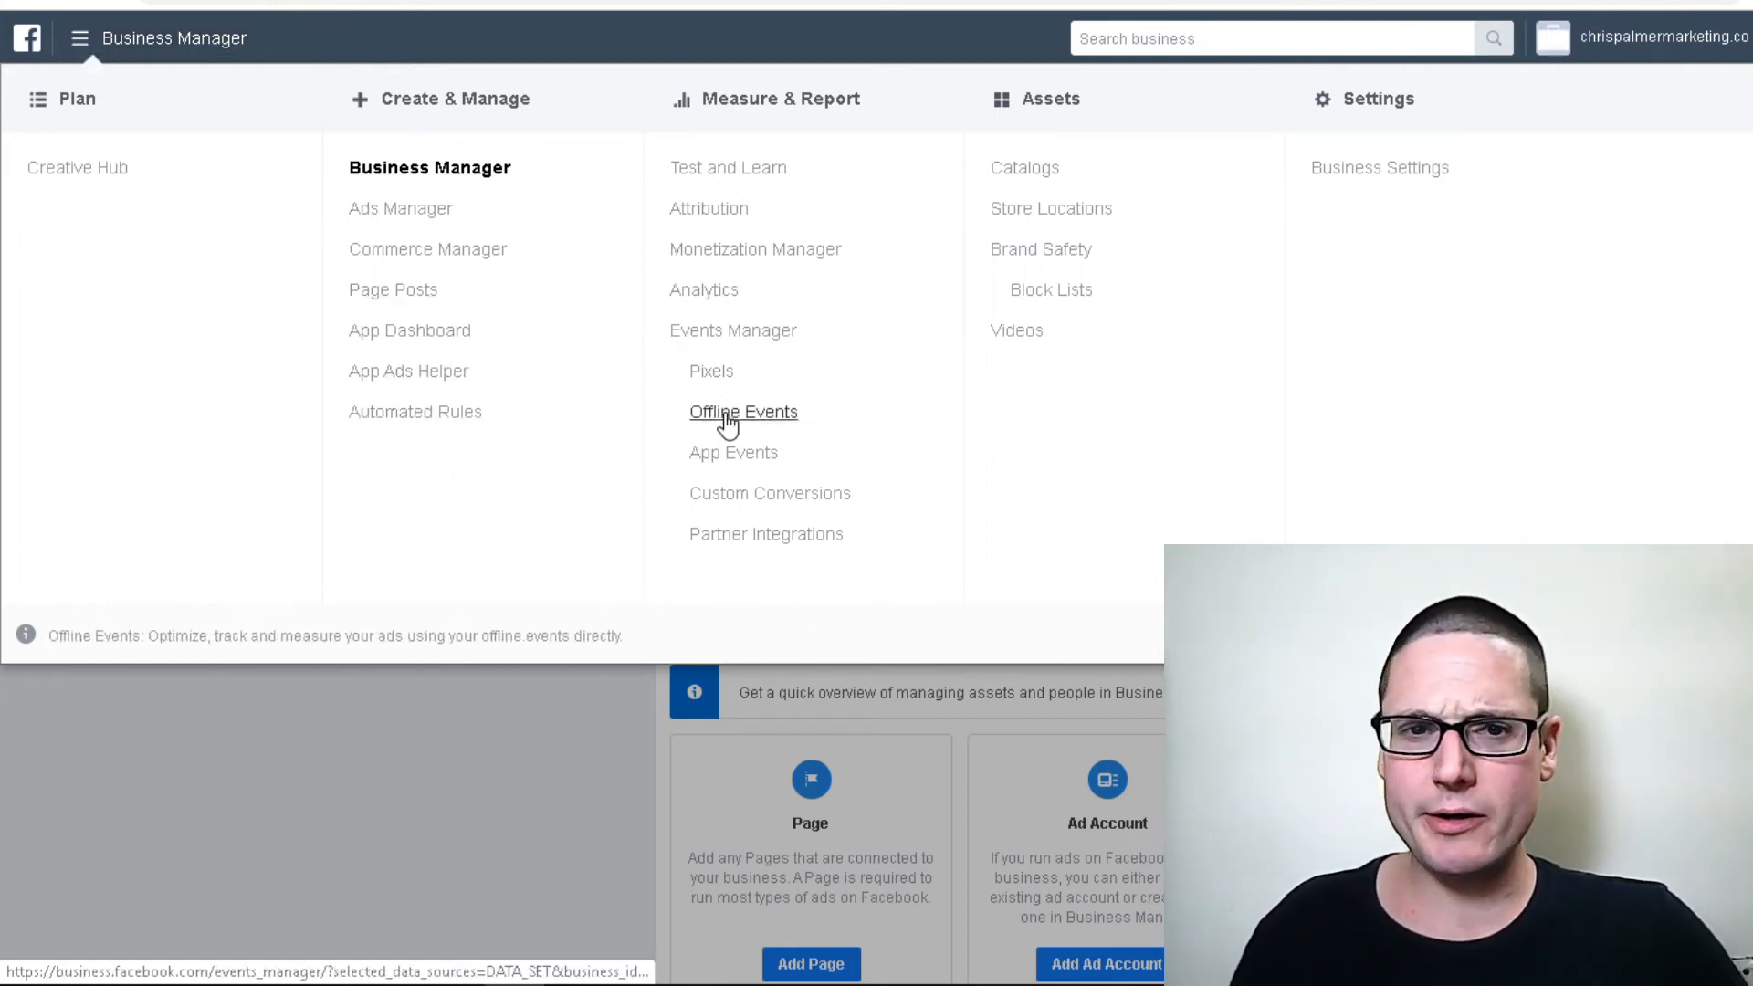
click(1372, 178)
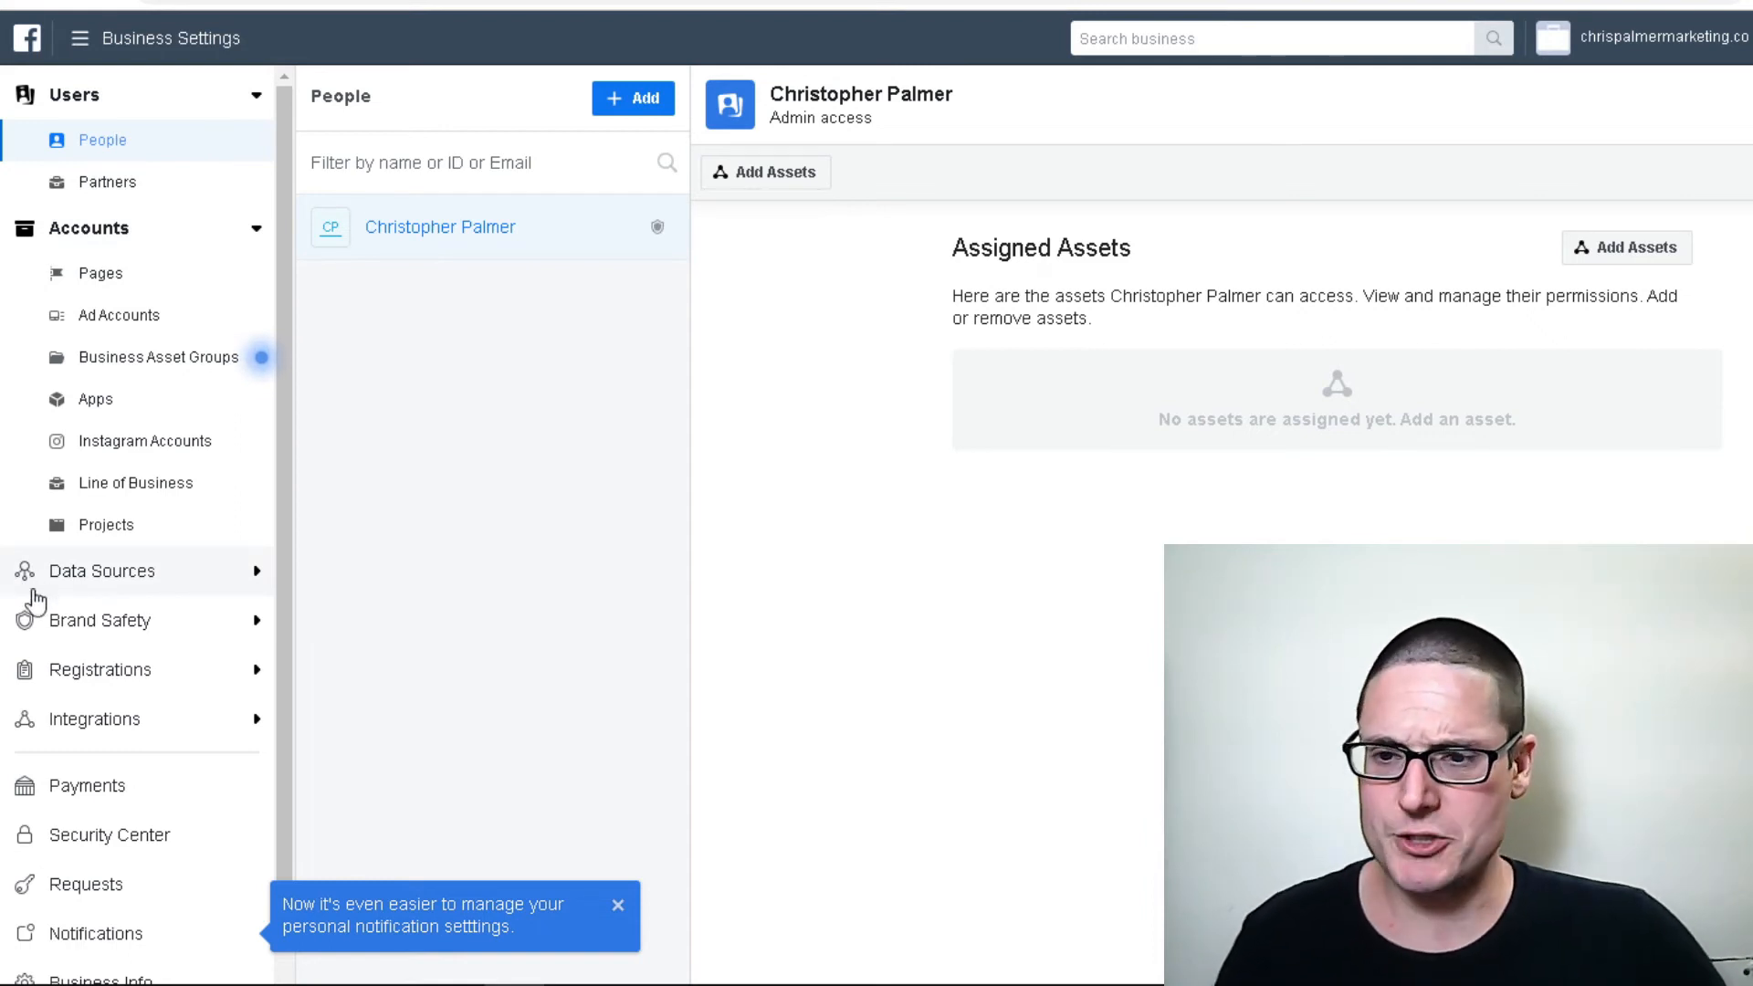
click(146, 582)
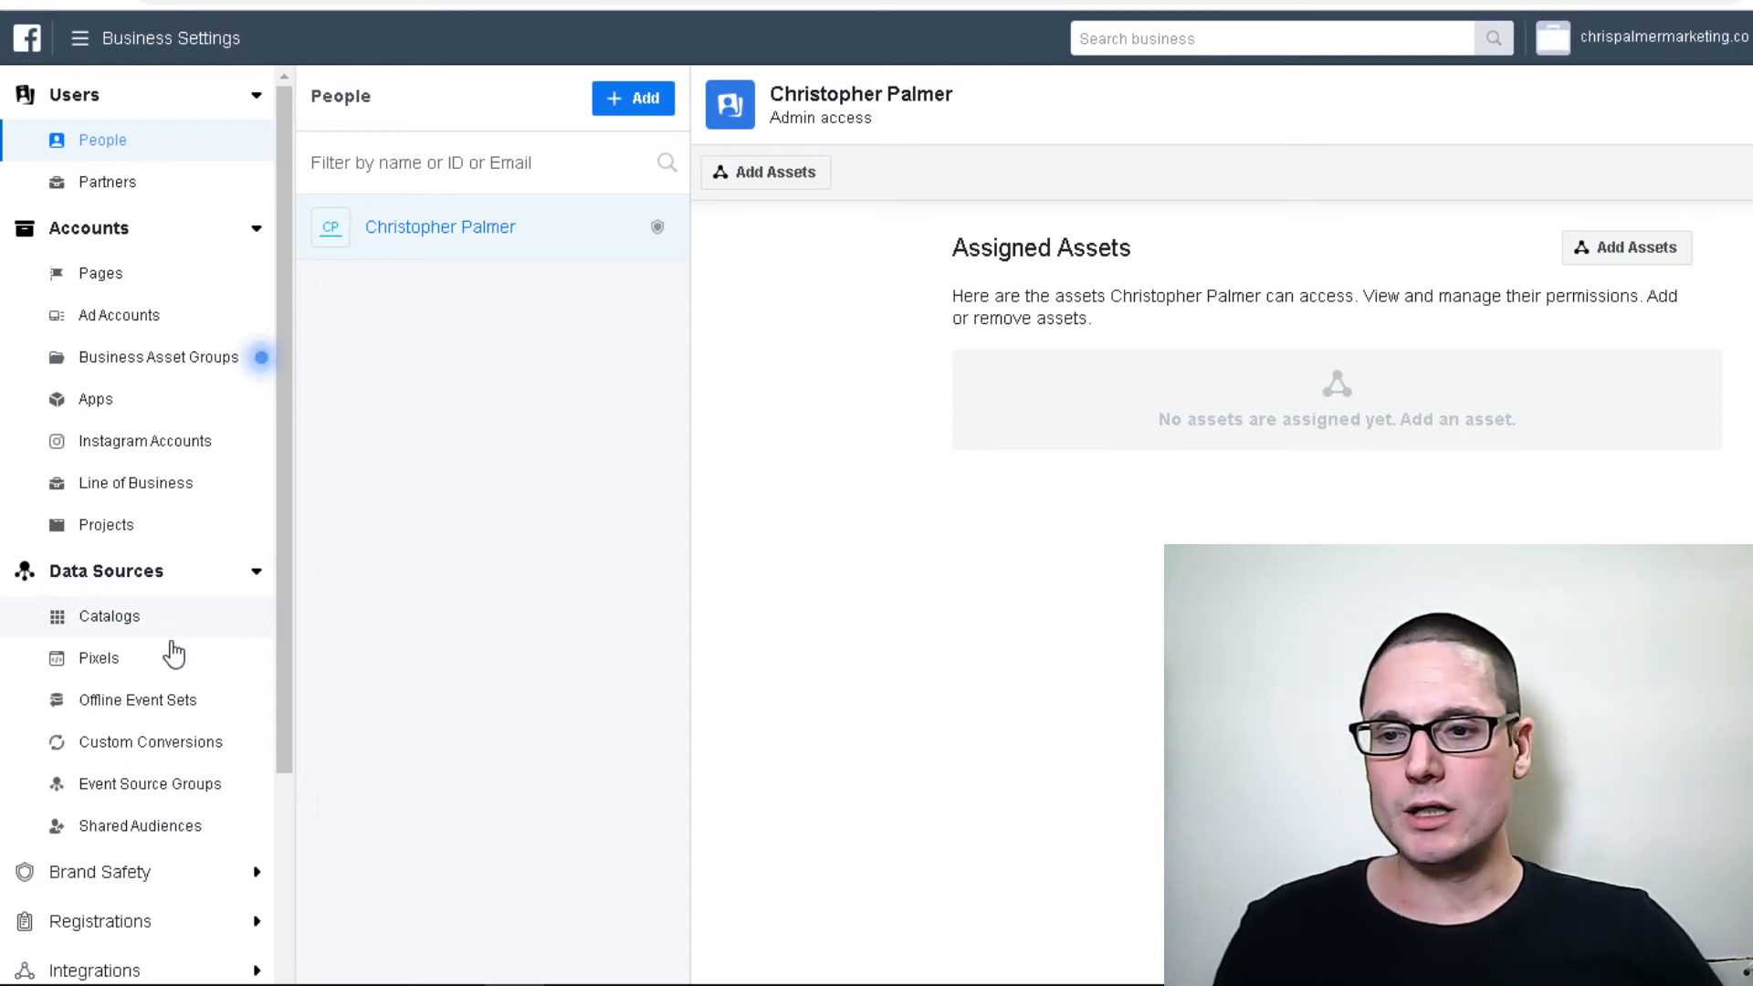
click(137, 672)
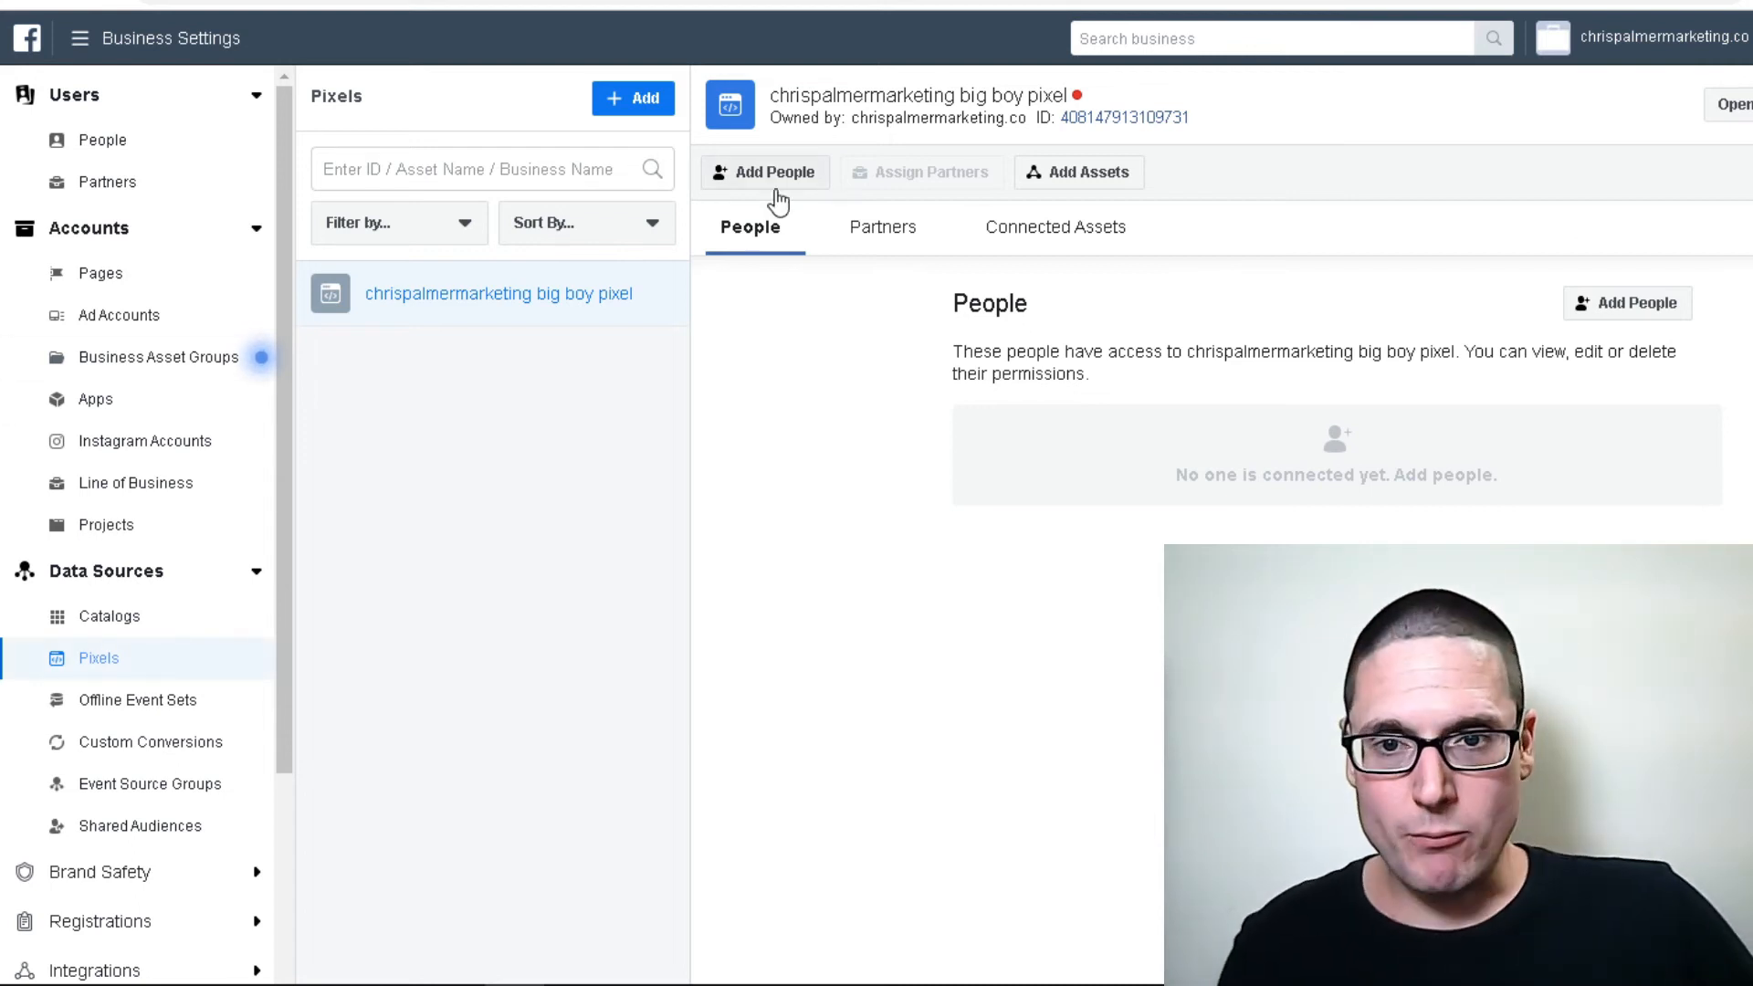
- Add the listed person to the pixel with the Manage Pixel admin permission
click(756, 181)
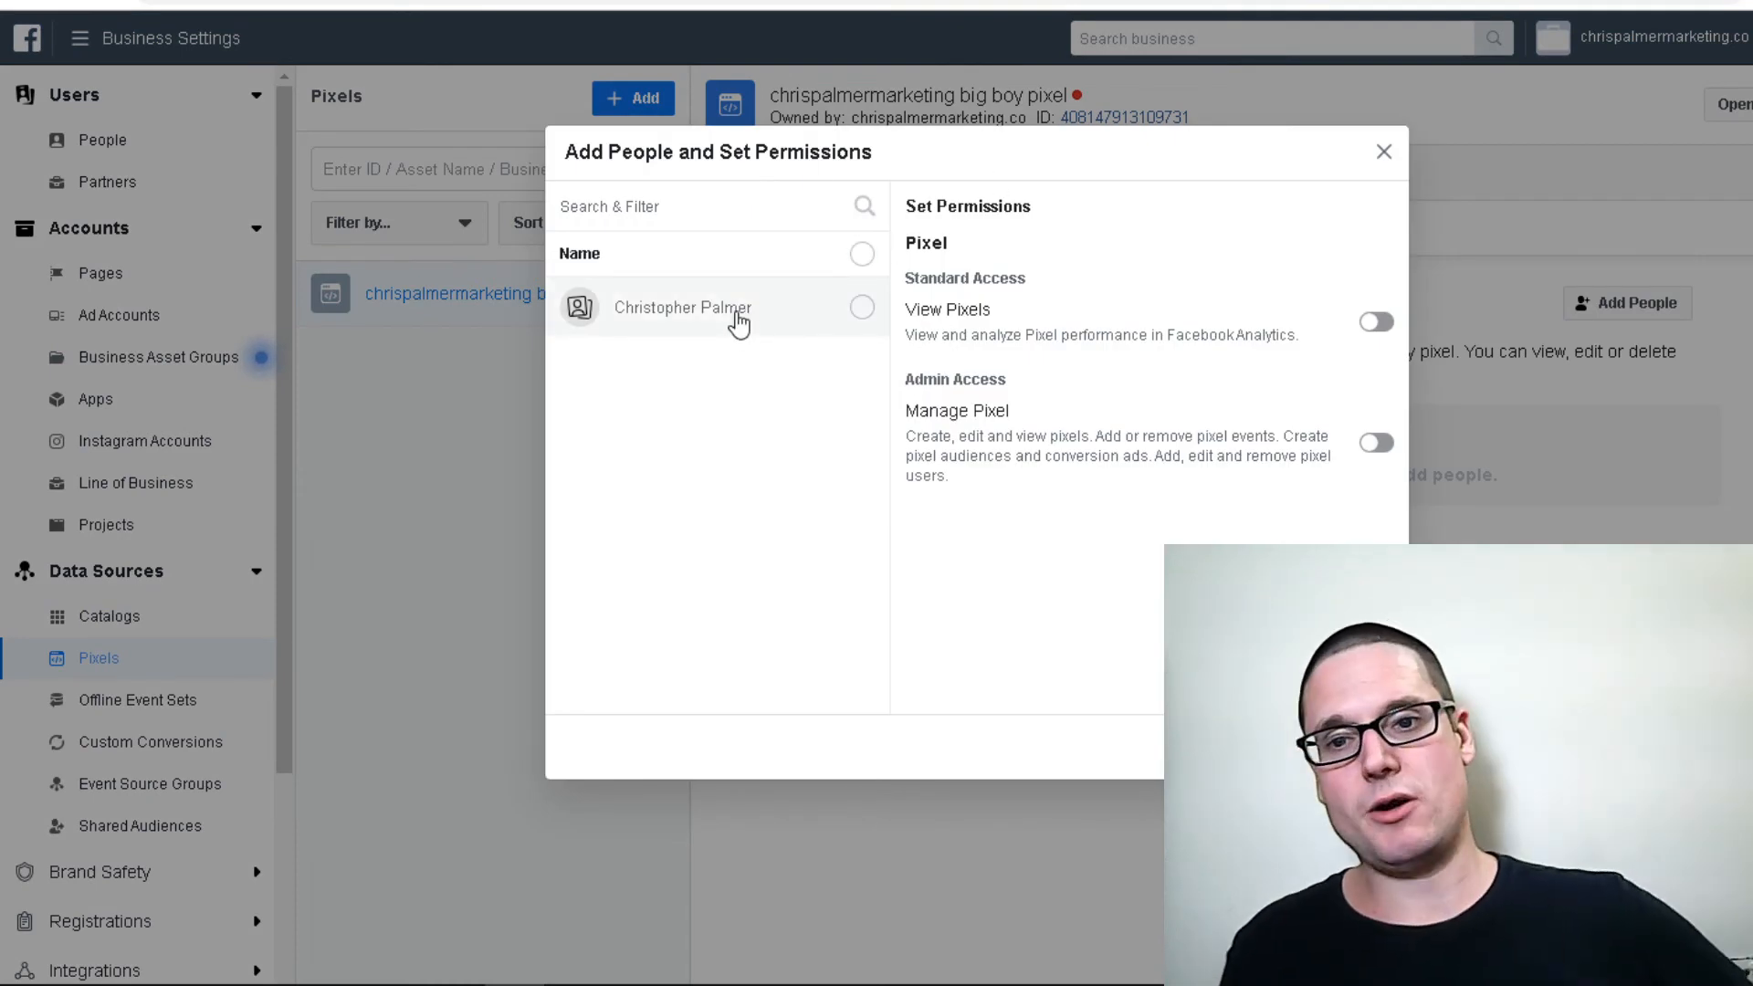
click(737, 323)
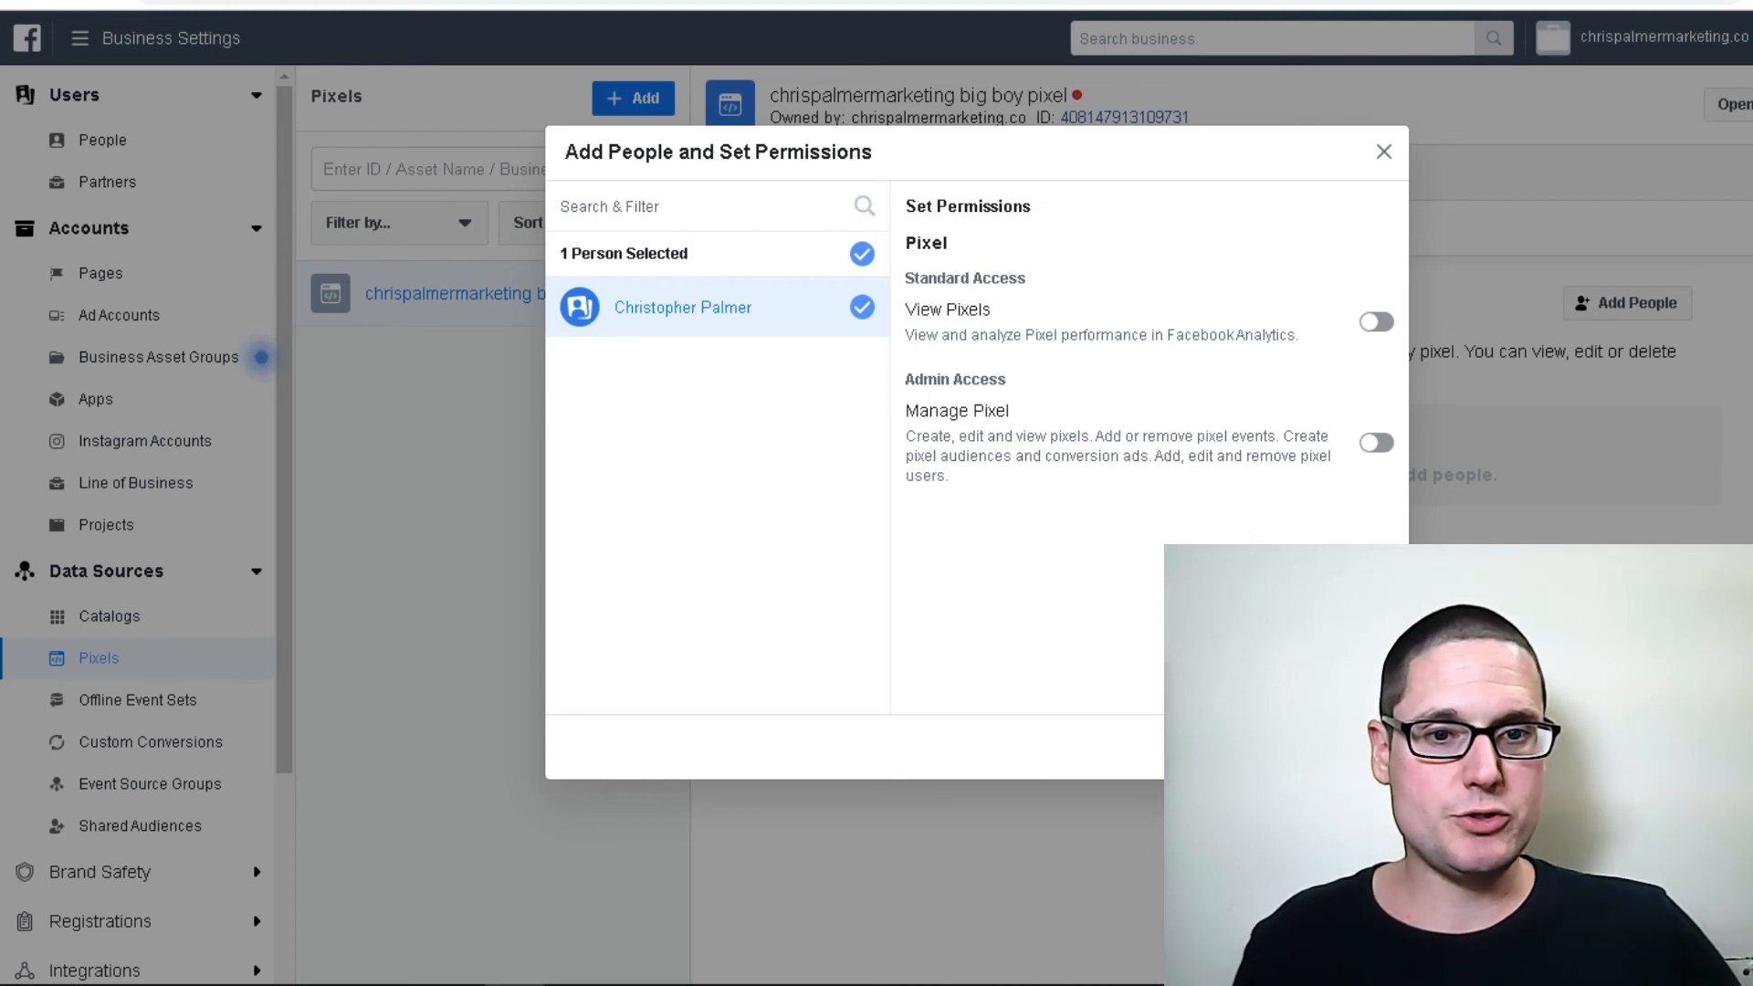
click(1377, 443)
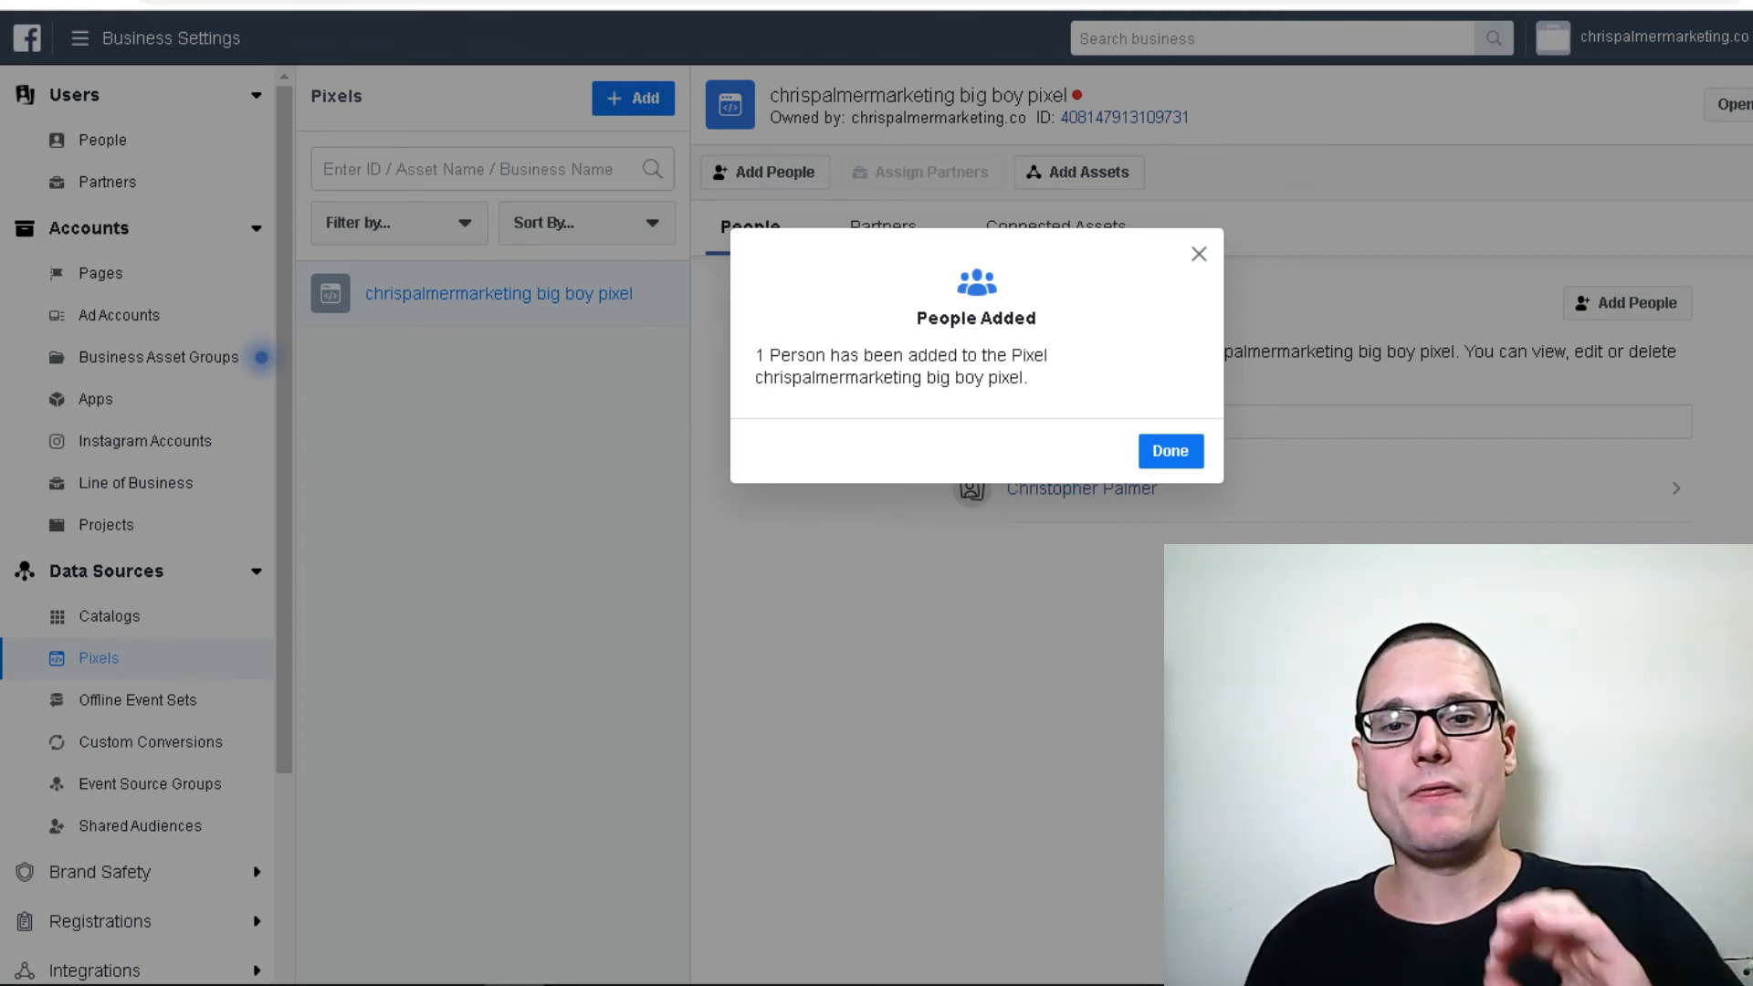
click(1147, 449)
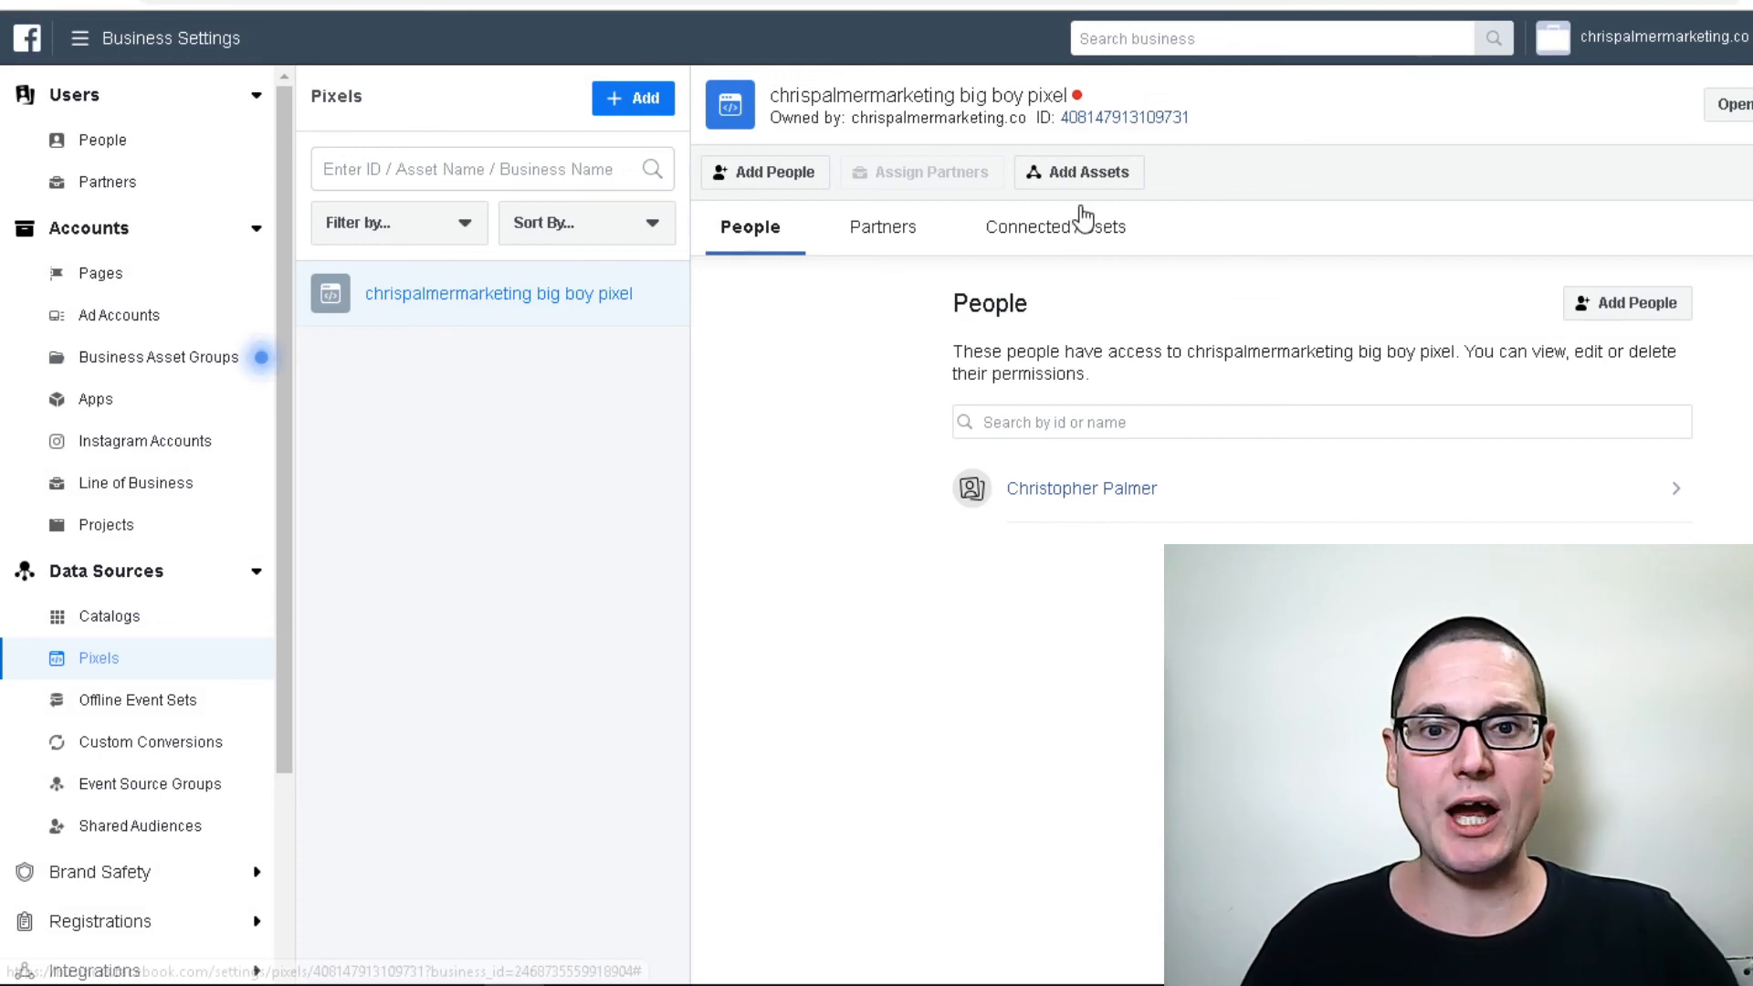
- Start adding assets to the selected pixel
click(1093, 175)
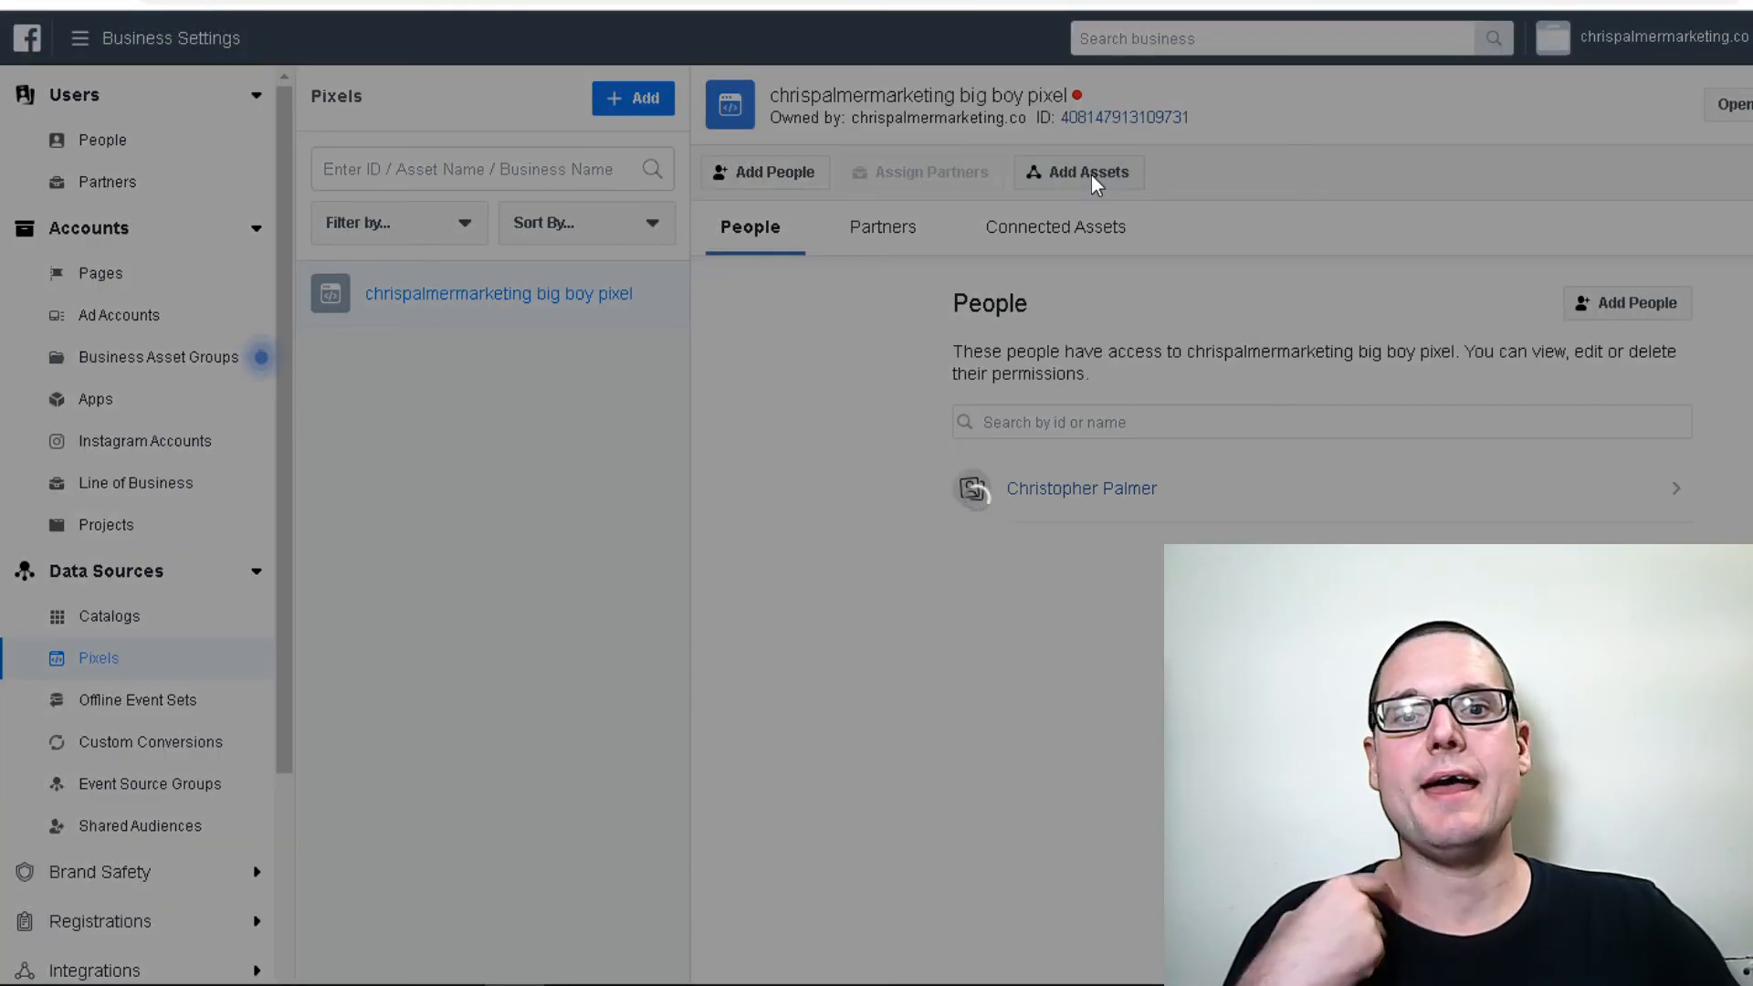